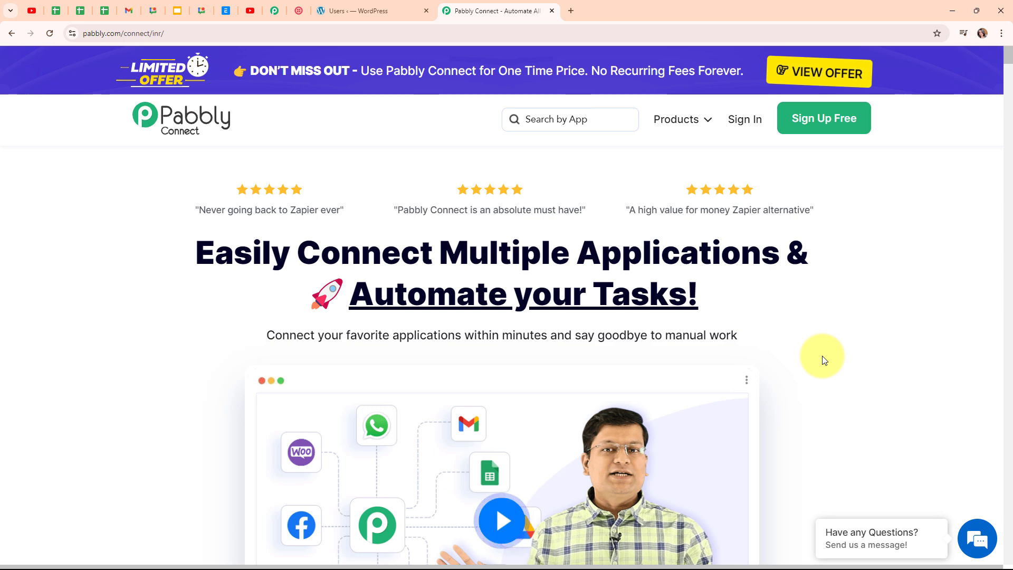
pyautogui.click(375, 6)
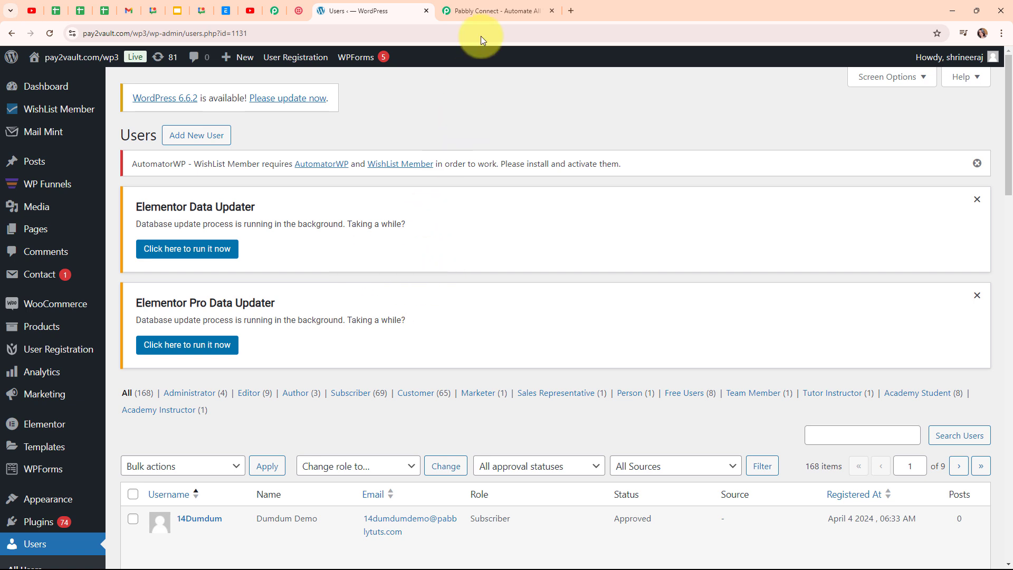
pyautogui.click(491, 7)
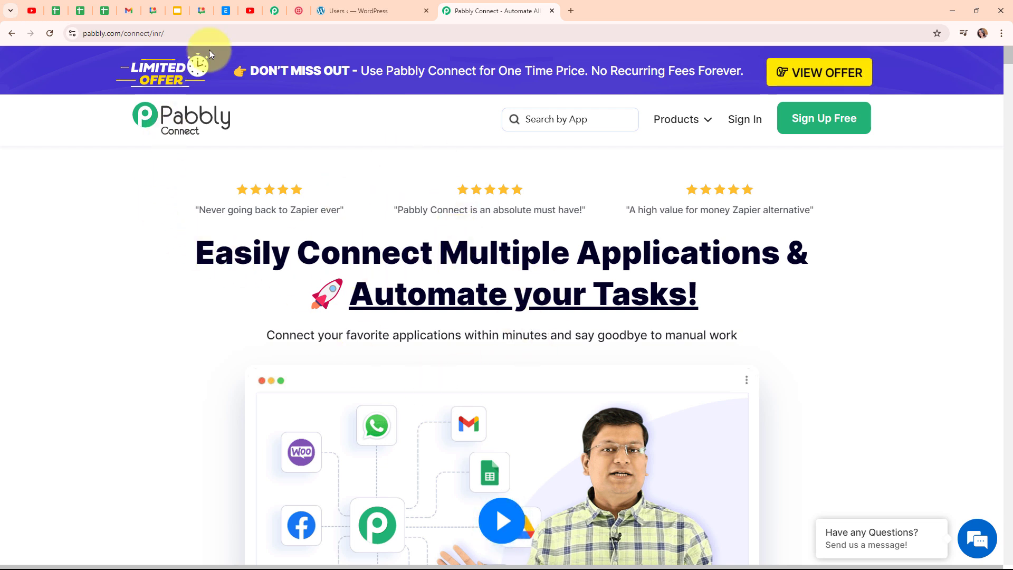
pyautogui.click(217, 38)
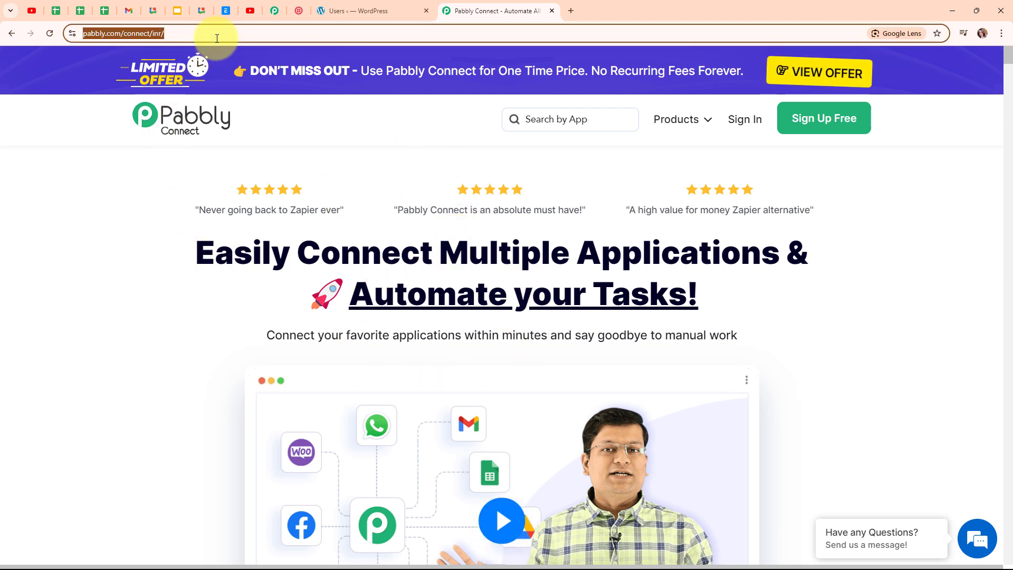
pyautogui.click(336, 141)
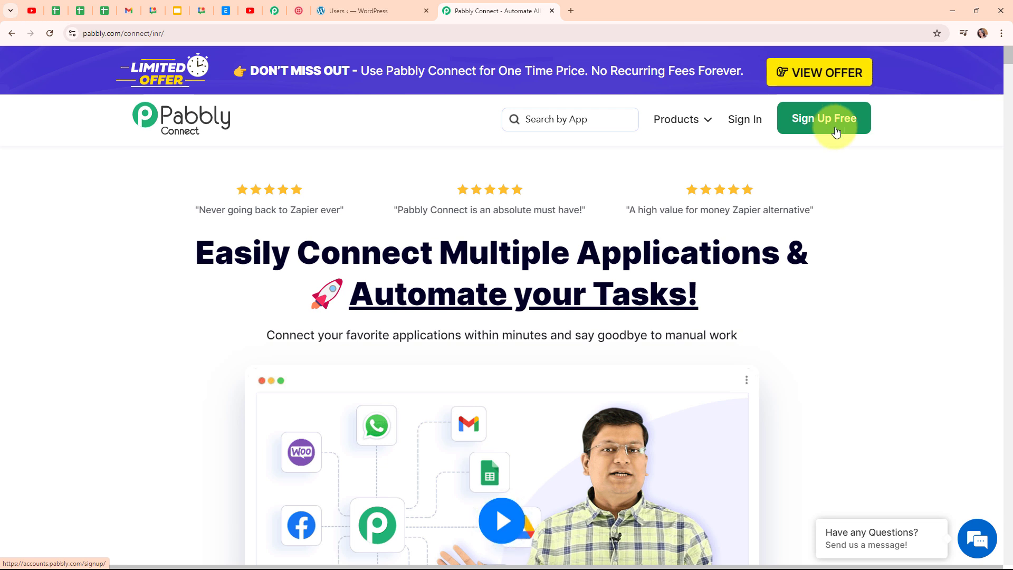
# Step: Sign in to the existing Pabbly account and access the Pabbly Connect app
pyautogui.click(738, 130)
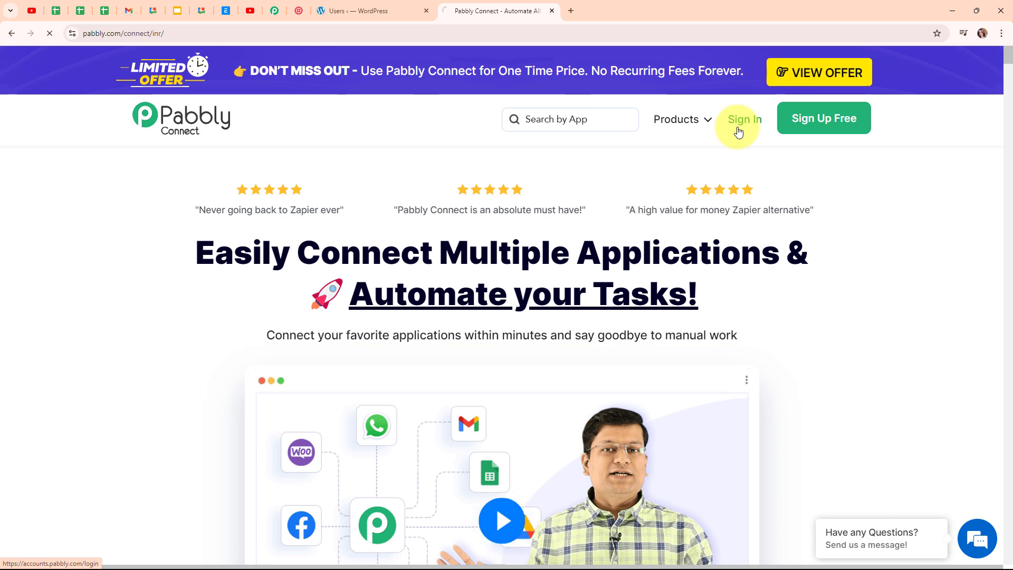
pyautogui.moveTo(133, 132); pyautogui.dragTo(328, 135)
pyautogui.click(326, 135)
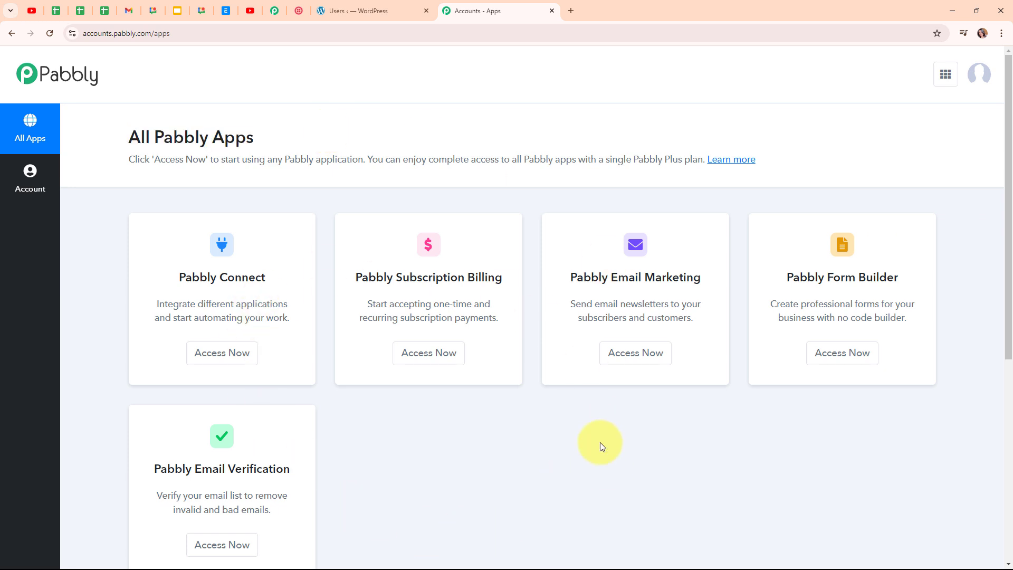
pyautogui.click(236, 359)
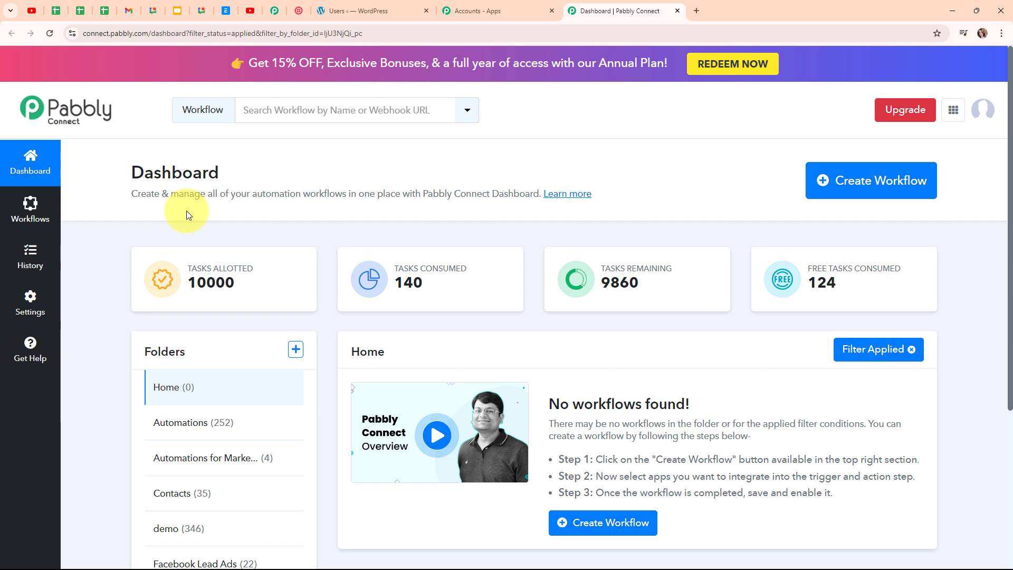
# Step: Start a new workflow named "Send Email for WordPress User Role Updates" and assign it to the Automations folder
pyautogui.click(929, 196)
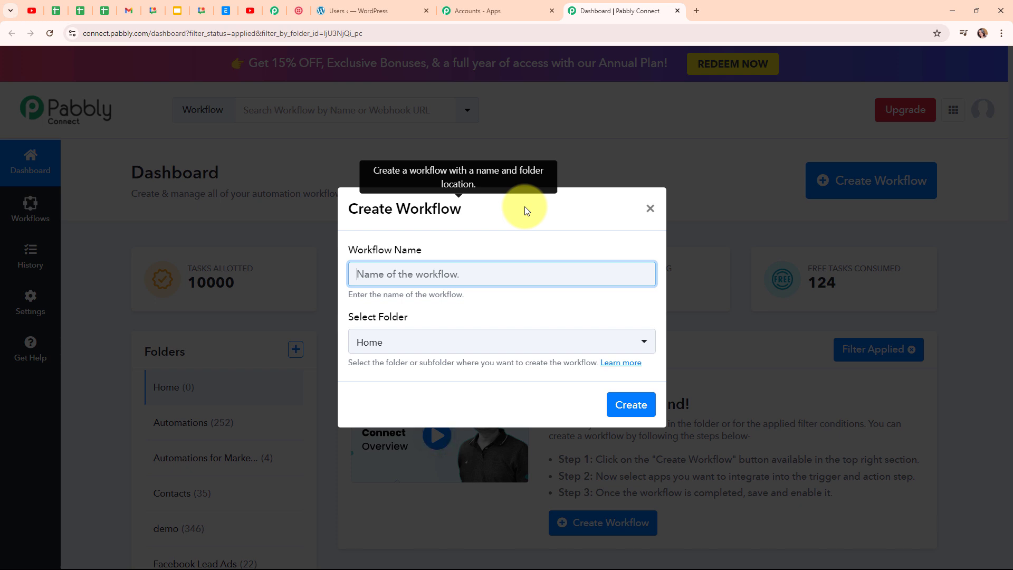
pyautogui.write('Send Email for WordPress User Role Updates')
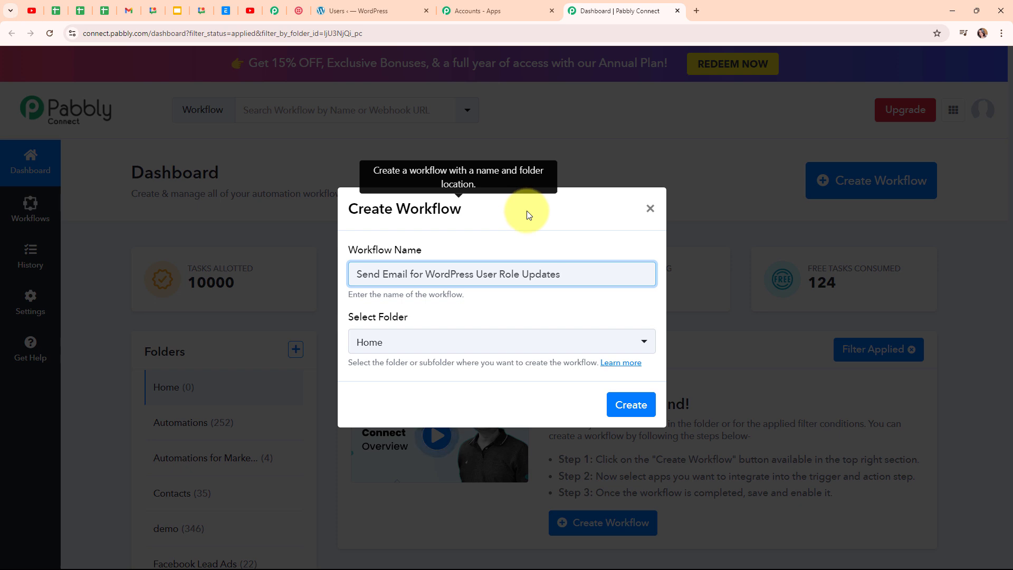
pyautogui.click(513, 347)
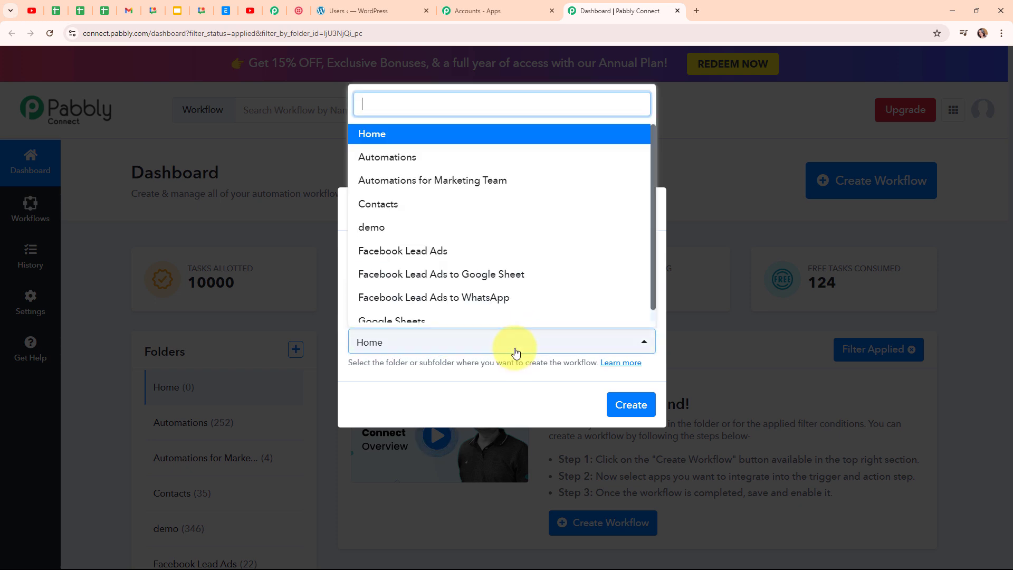
pyautogui.click(422, 163)
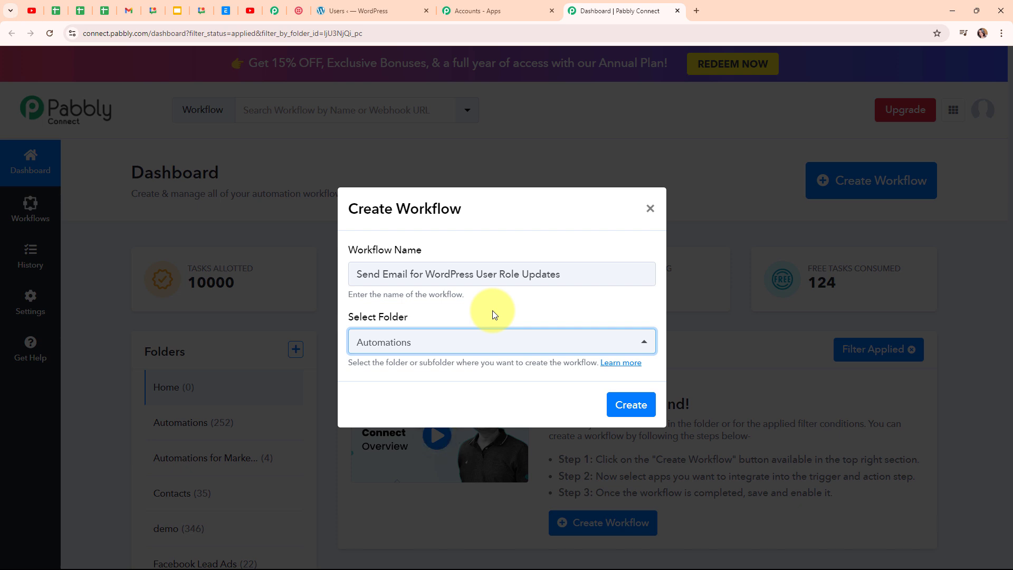
# Step: Read the forum article on workflow folders and subfolders, and return to the workflow creation dialog
pyautogui.click(633, 364)
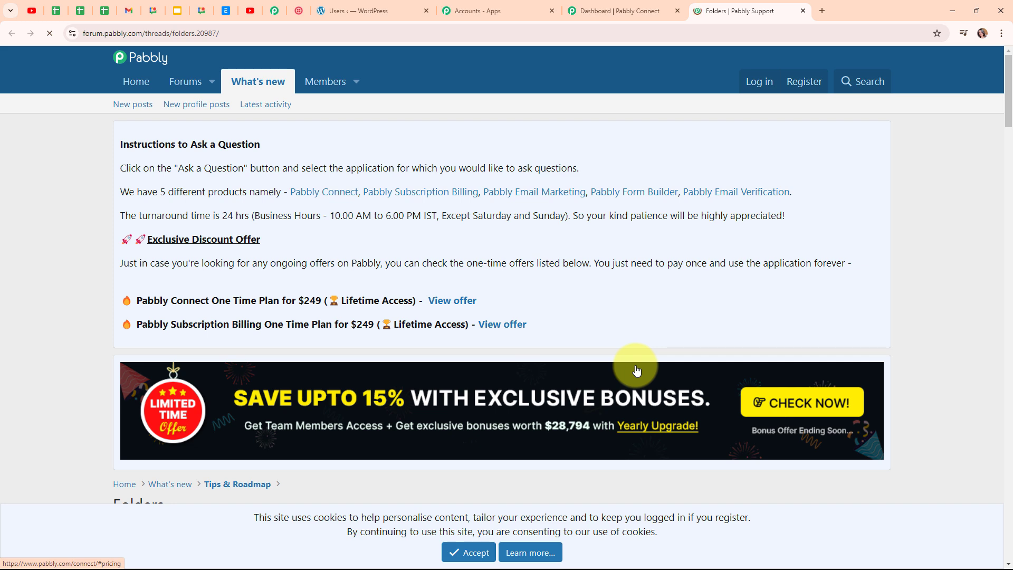
pyautogui.scroll(-10, 704, 321)
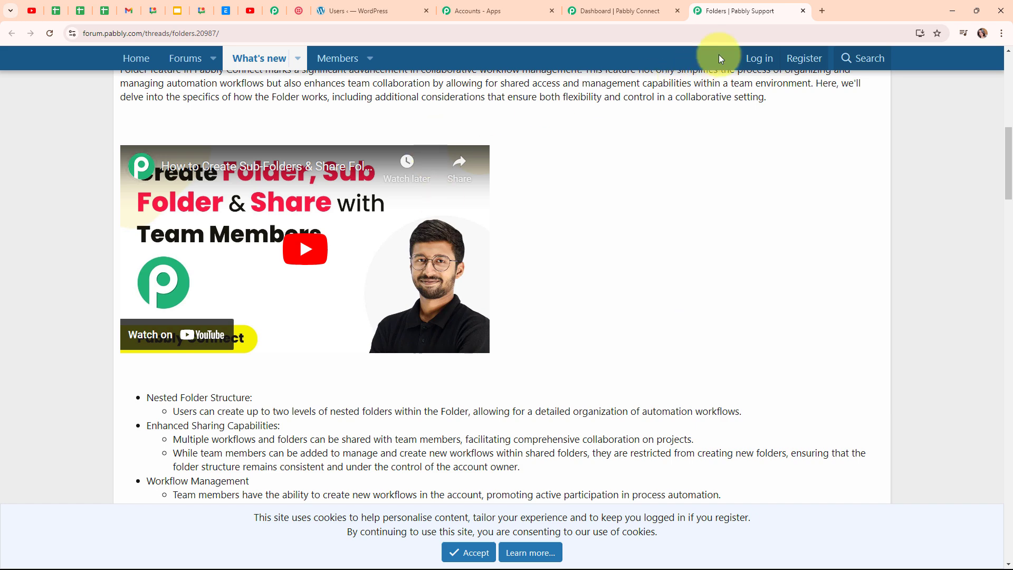
pyautogui.click(803, 11)
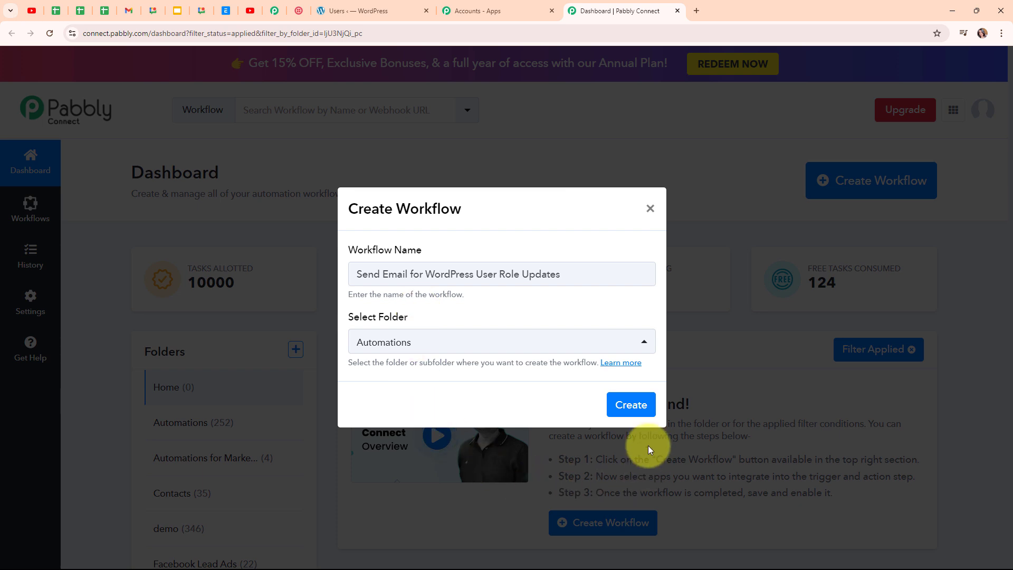
# Step: Create the workflow and review its trigger and action steps, leaving the trigger step expanded
pyautogui.click(630, 406)
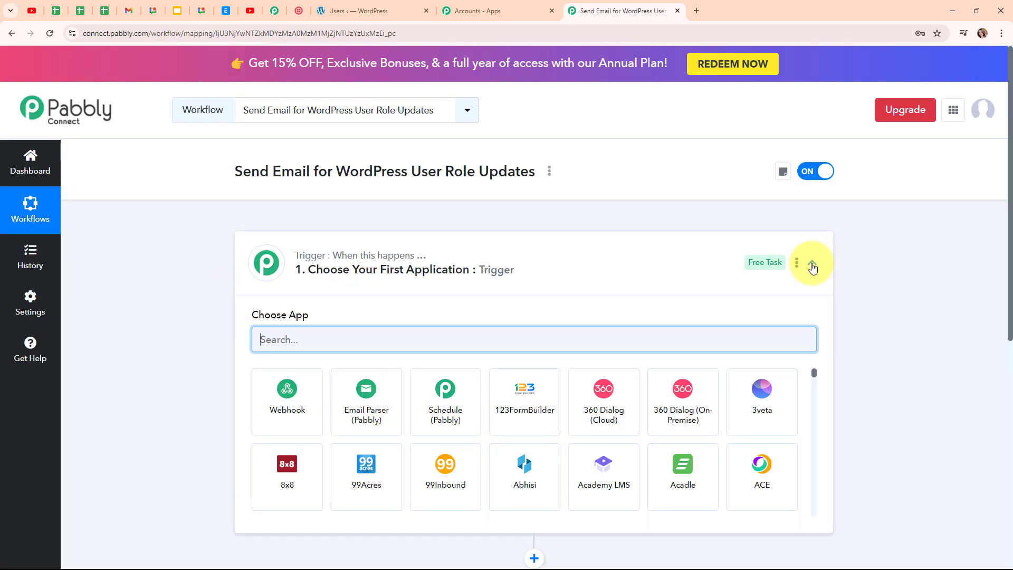
pyautogui.click(813, 265)
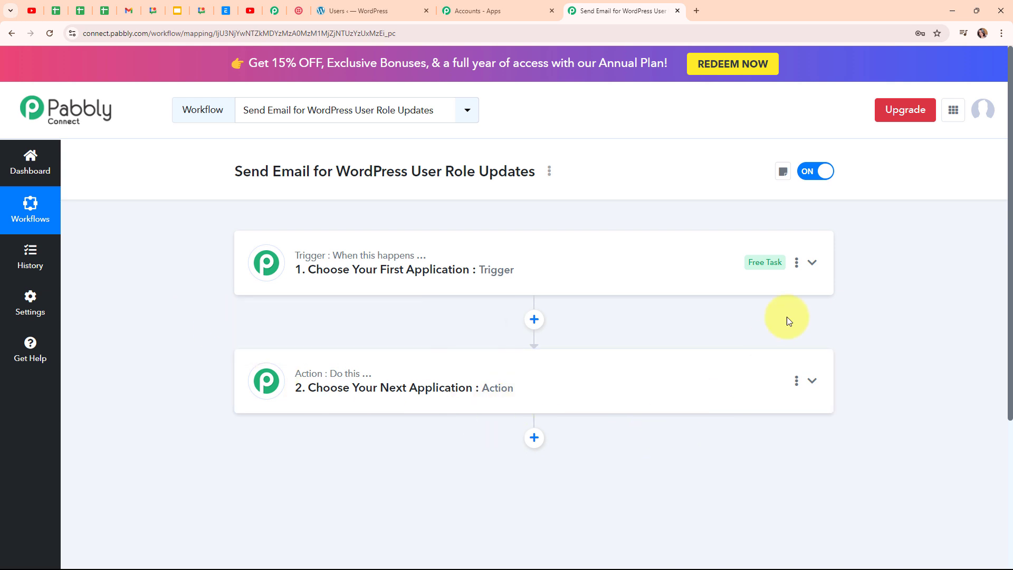
pyautogui.click(811, 264)
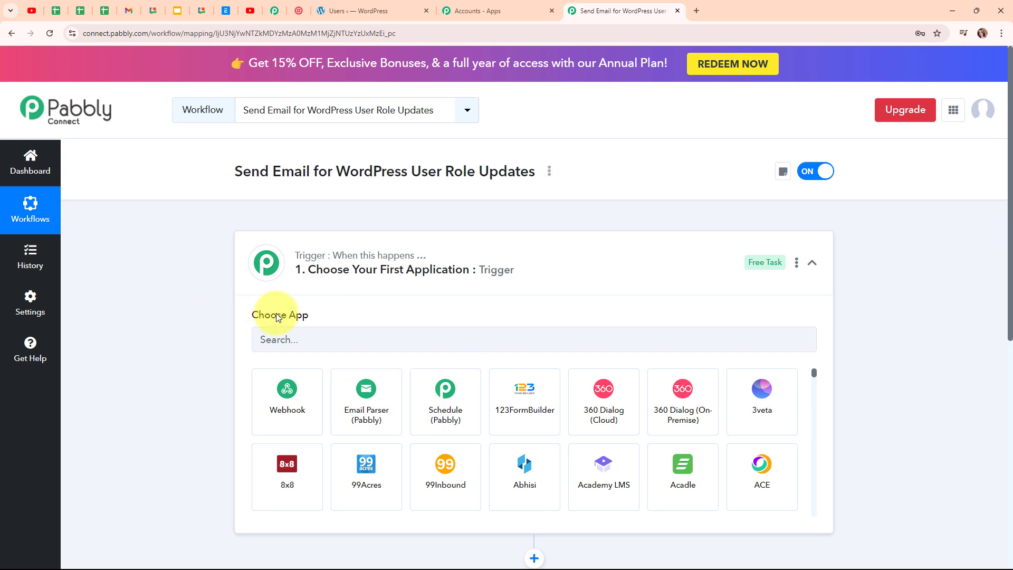
# Step: Set the trigger application to WordPress with the trigger event "User Update his Profile"
pyautogui.click(306, 344)
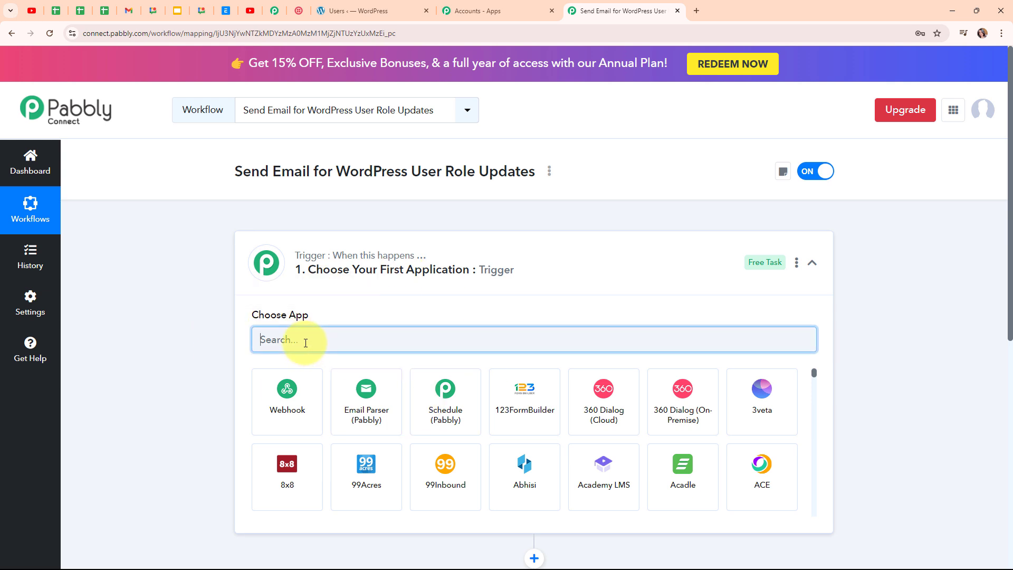
pyautogui.write('WordPress')
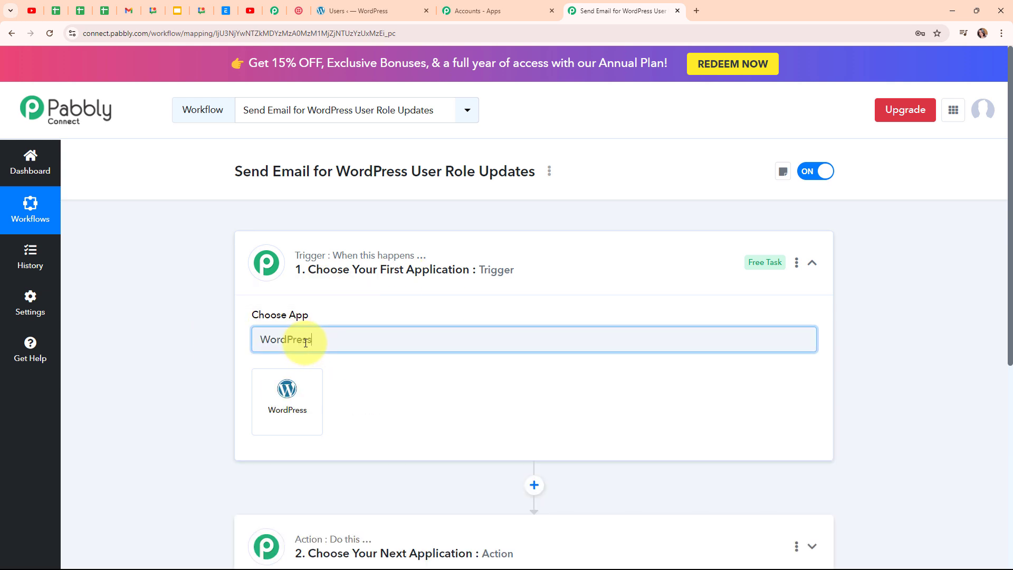
pyautogui.click(306, 416)
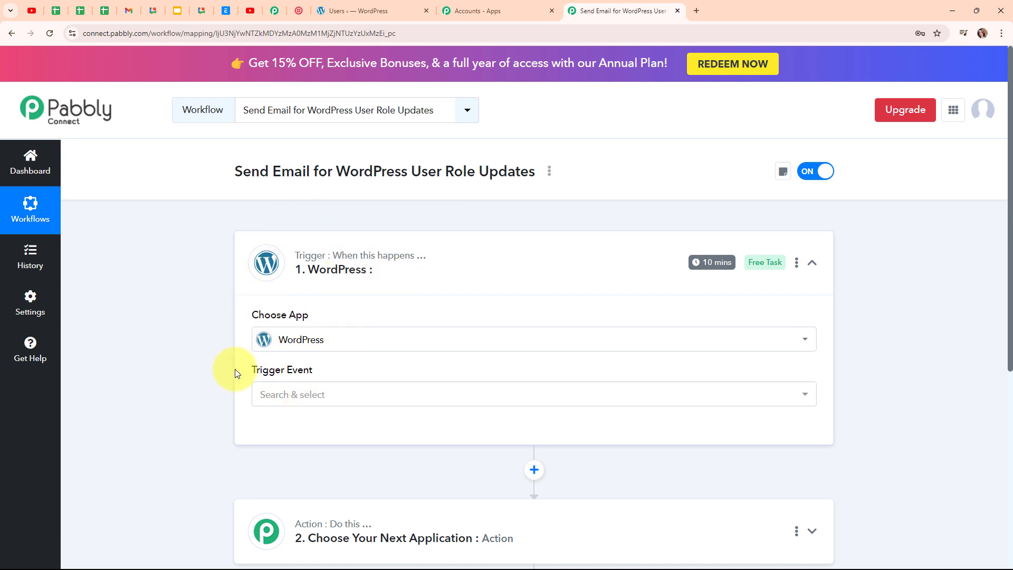
pyautogui.click(357, 400)
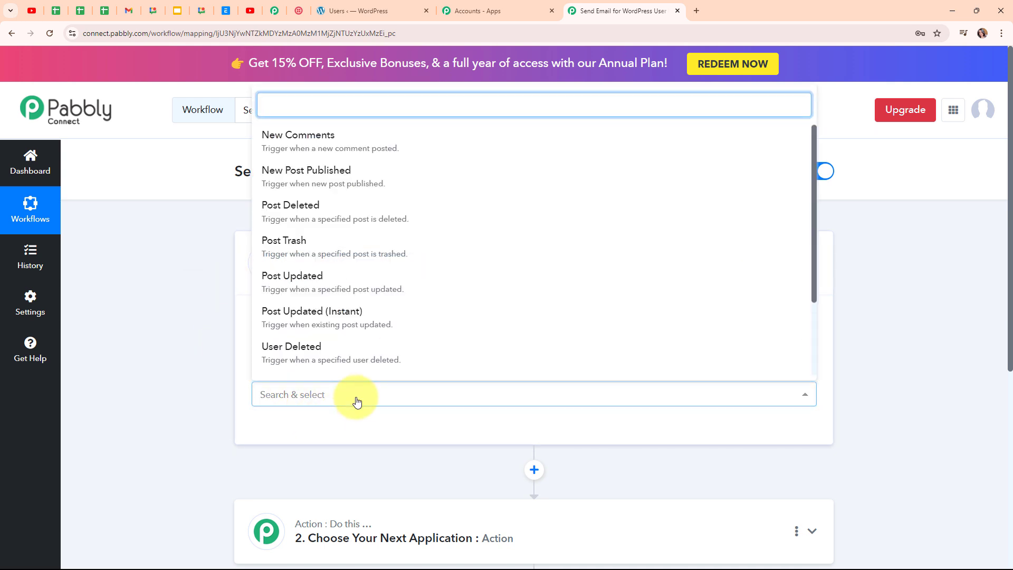
pyautogui.scroll(-2, 478, 313)
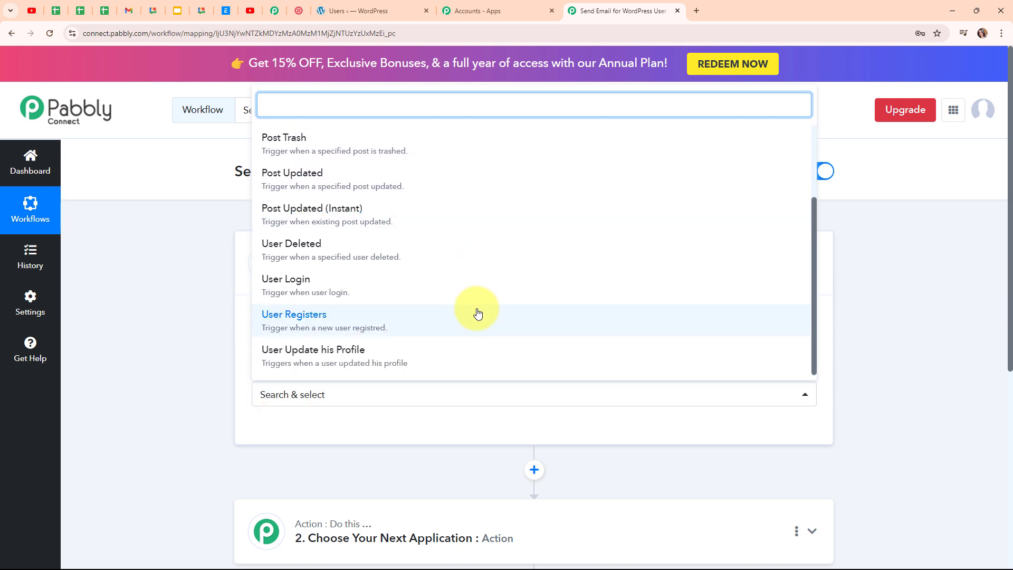
pyautogui.click(340, 365)
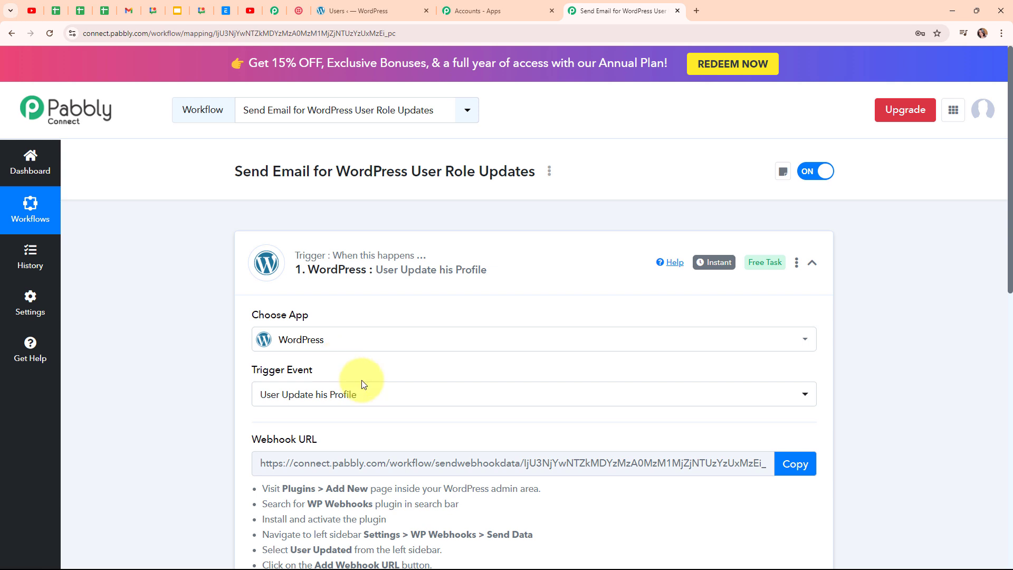
# Step: Review the WordPress trigger's webhook setup instructions and copy its webhook URL
pyautogui.scroll(-3, 970, 398)
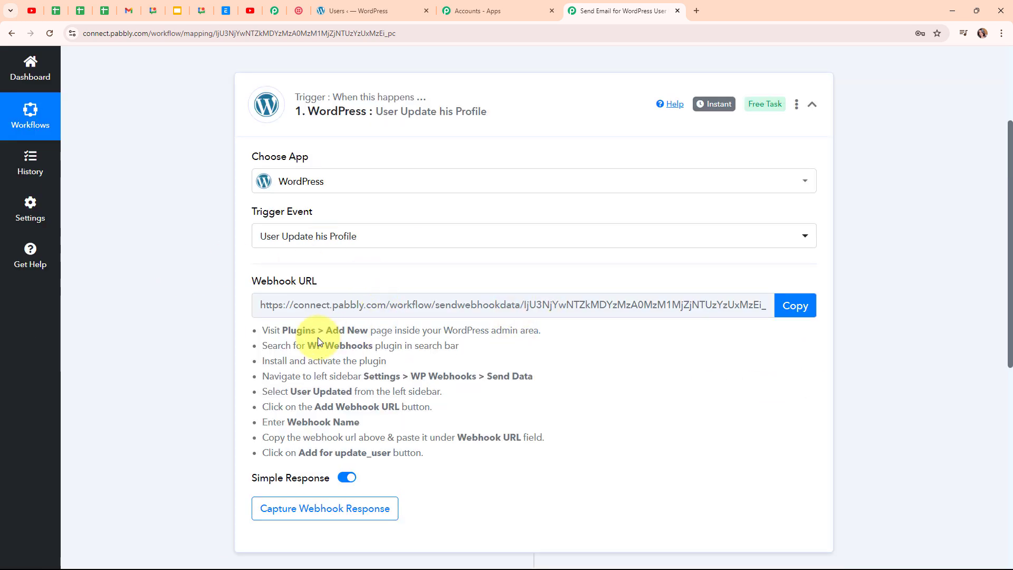
pyautogui.moveTo(249, 281); pyautogui.dragTo(410, 285)
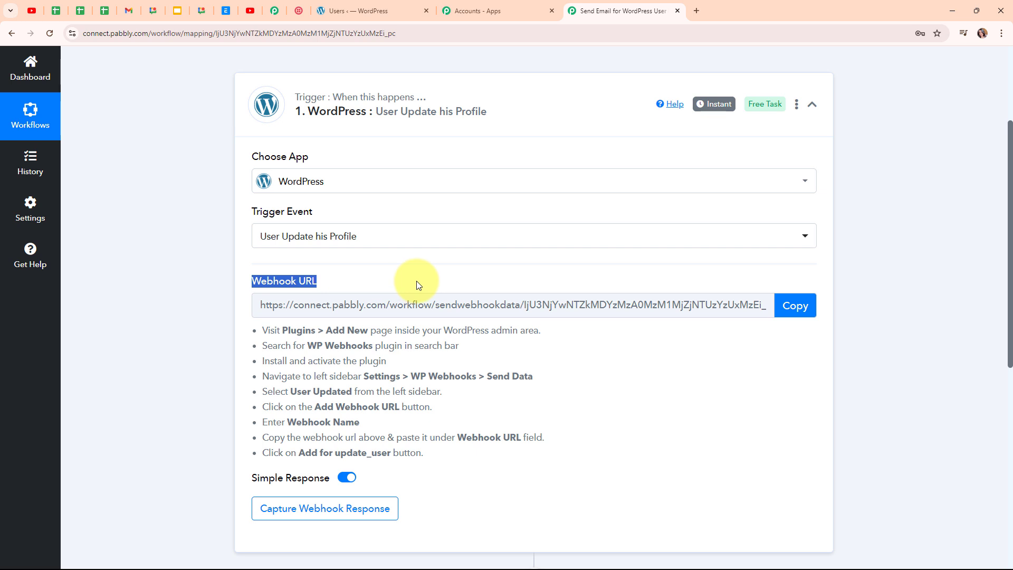
pyautogui.click(417, 285)
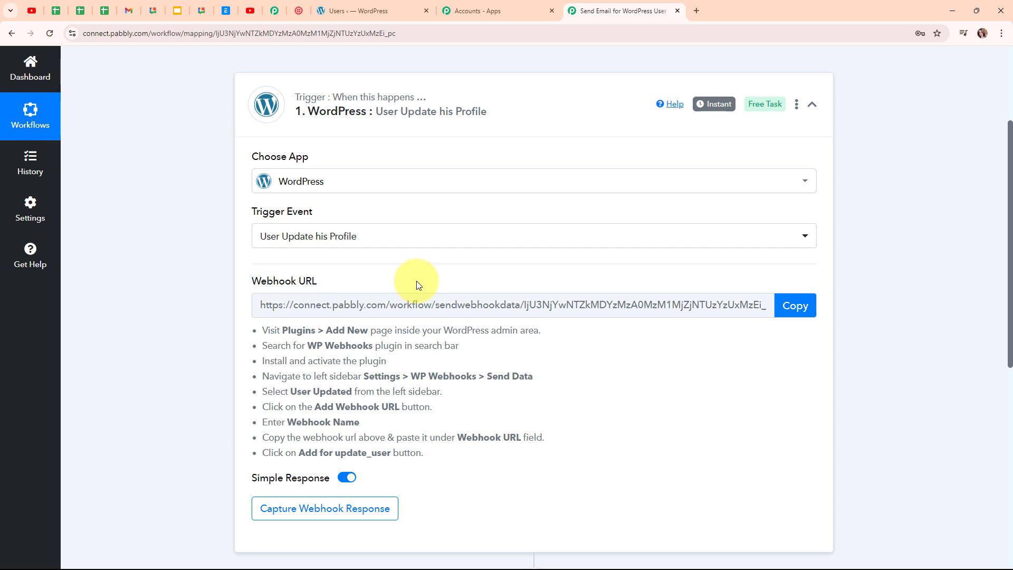
pyautogui.moveTo(262, 329); pyautogui.dragTo(524, 459)
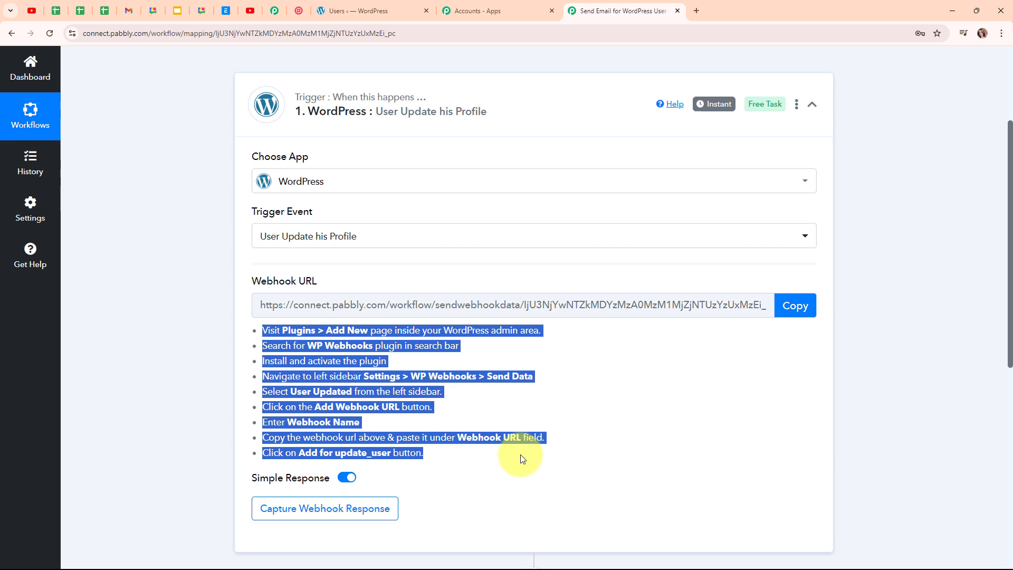
pyautogui.click(809, 315)
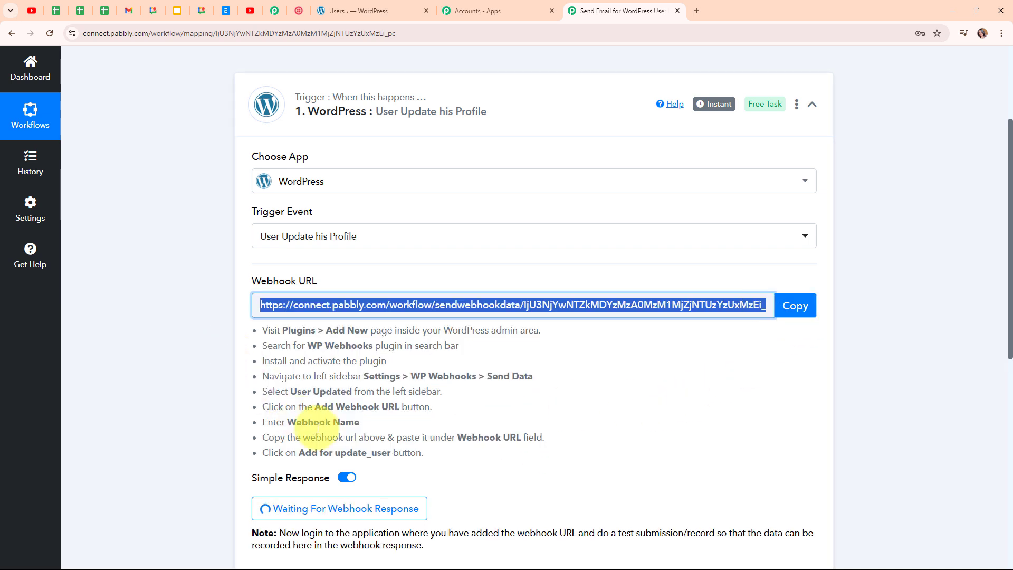
# Step: Switch to the WordPress admin and search the new plugins for "WP Webhooks"
pyautogui.click(389, 7)
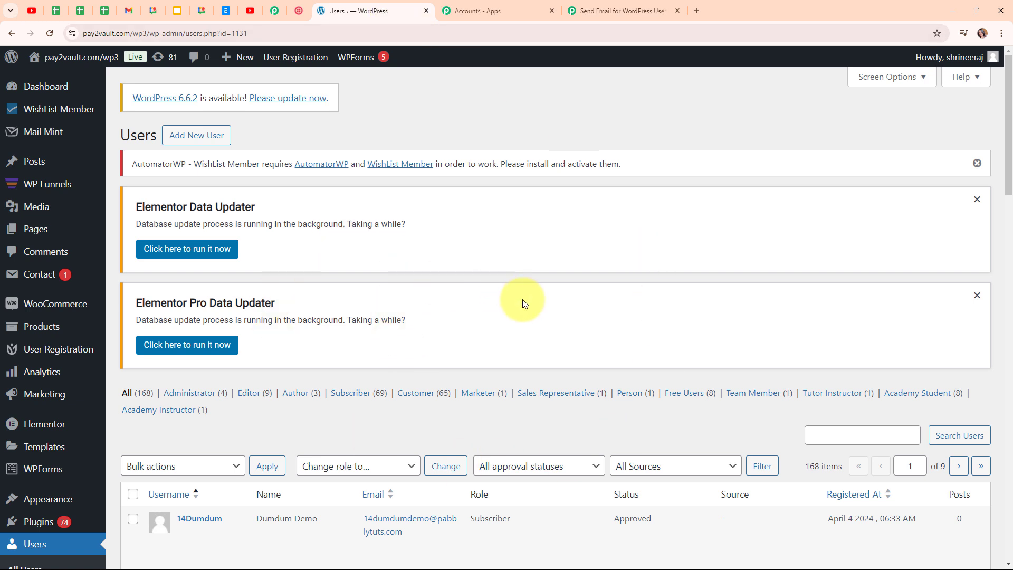
pyautogui.scroll(-5, 524, 300)
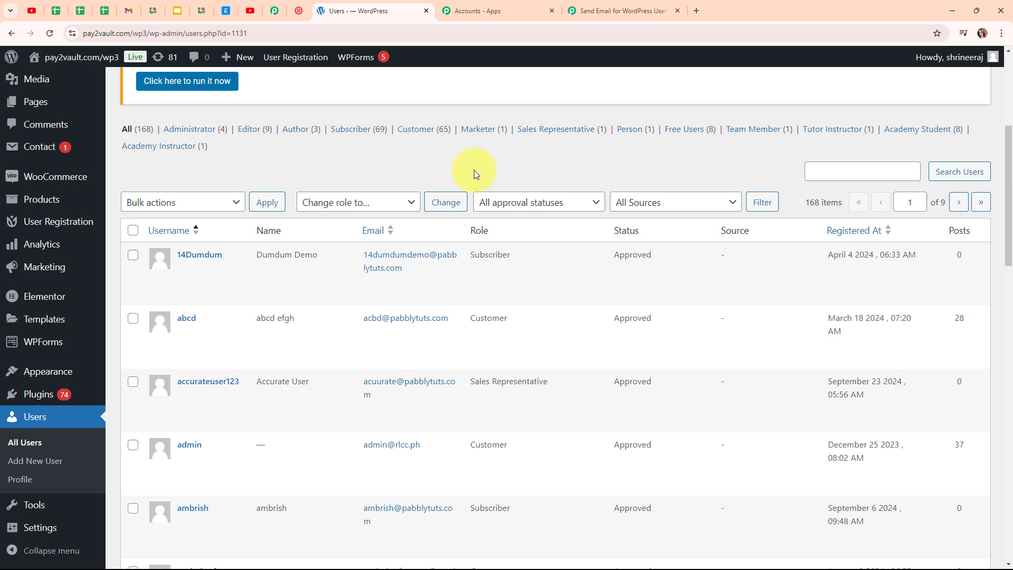
pyautogui.moveTo(42, 400)
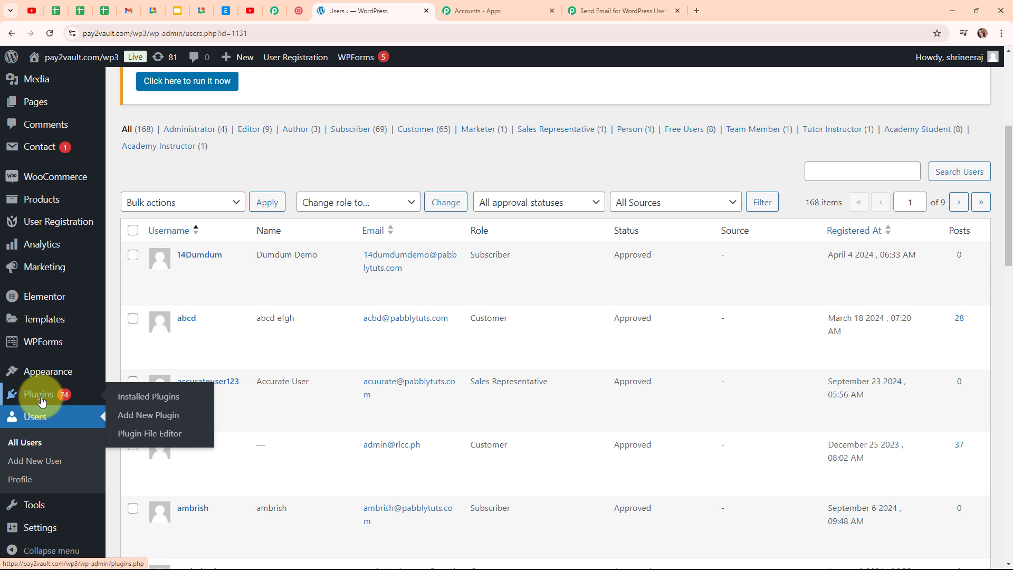
pyautogui.click(150, 417)
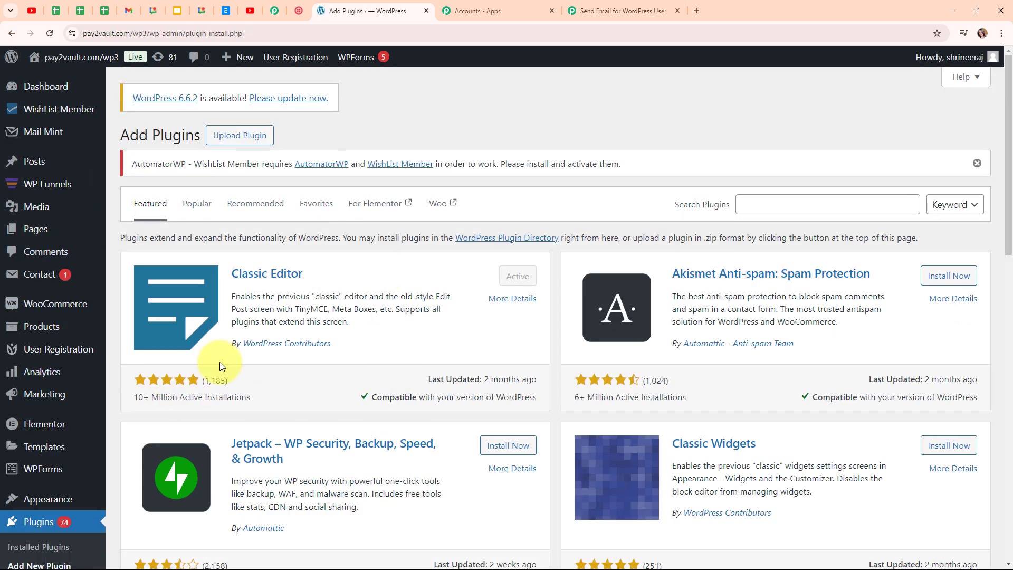
pyautogui.click(858, 206)
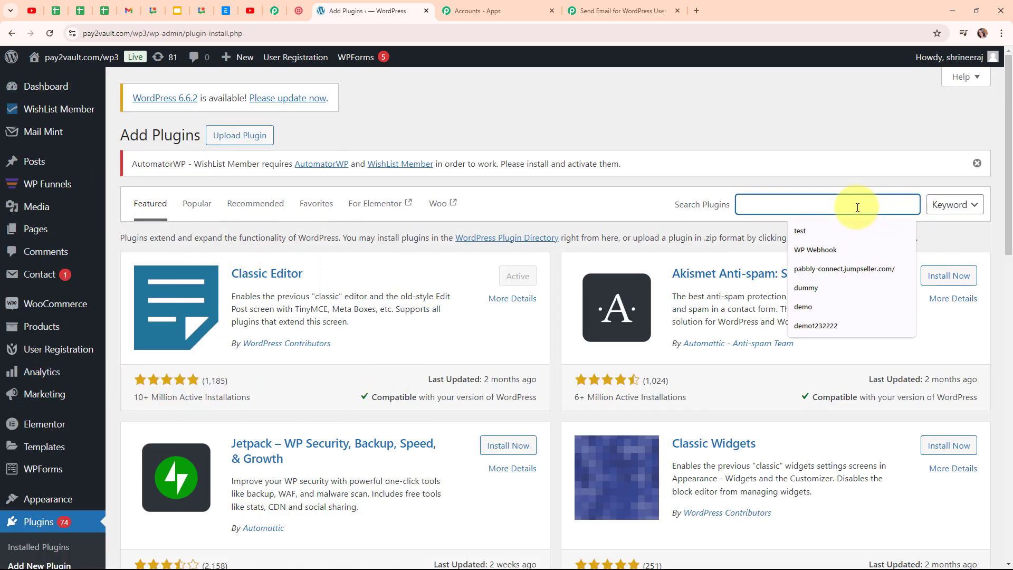
pyautogui.write('WP ')
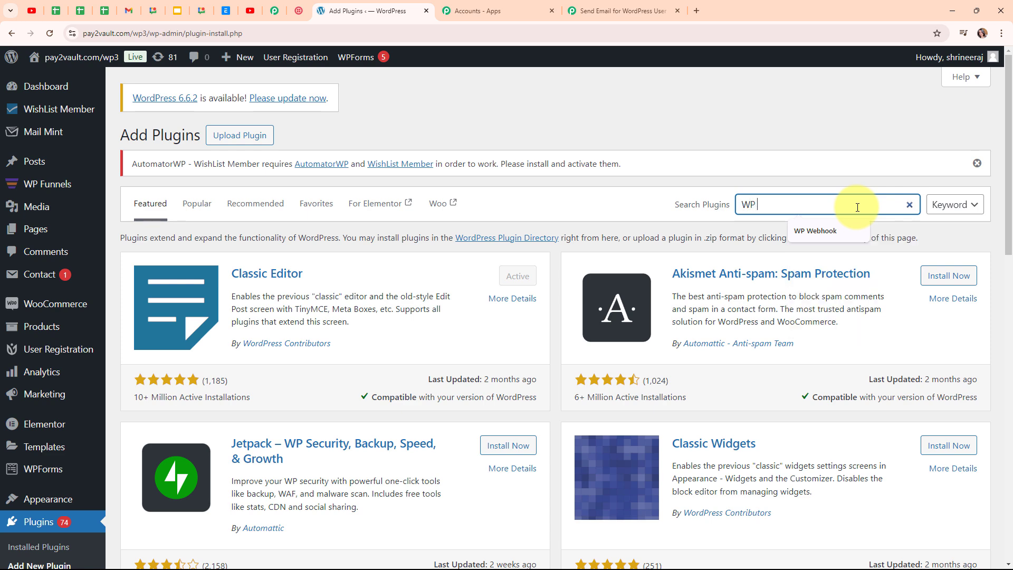
pyautogui.write('Webhooks')
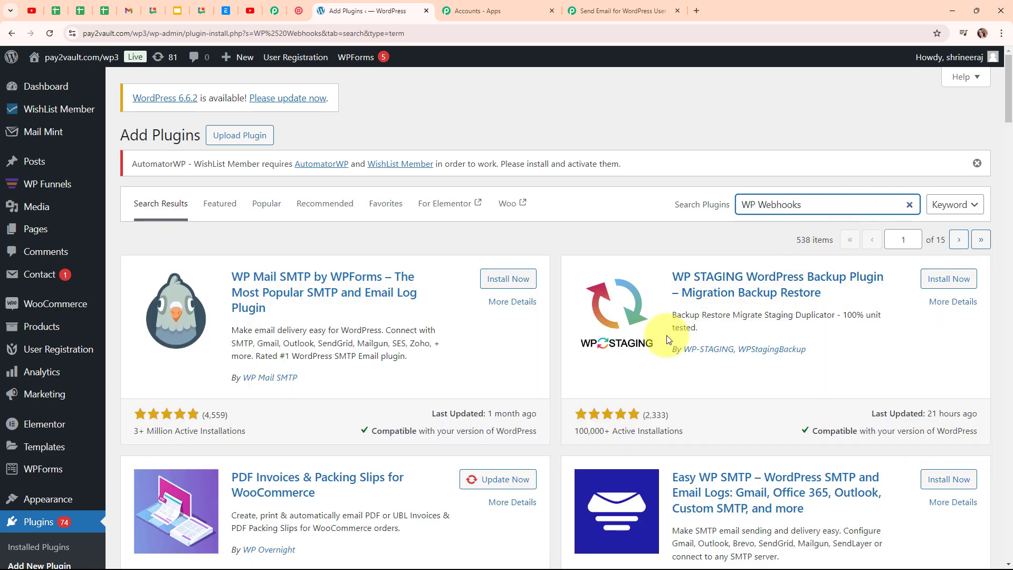
# Step: Find the WP Webhooks plugin among the plugin search results and check its installation status
pyautogui.scroll(-4, 588, 303)
pyautogui.scroll(-9, 586, 304)
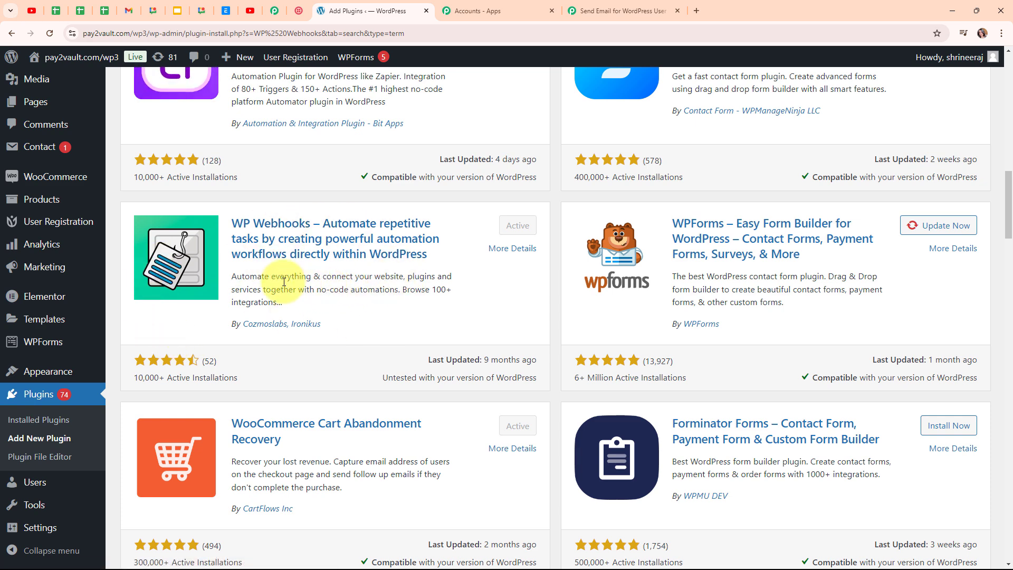
pyautogui.moveTo(92, 316)
pyautogui.scroll(-5, 91, 317)
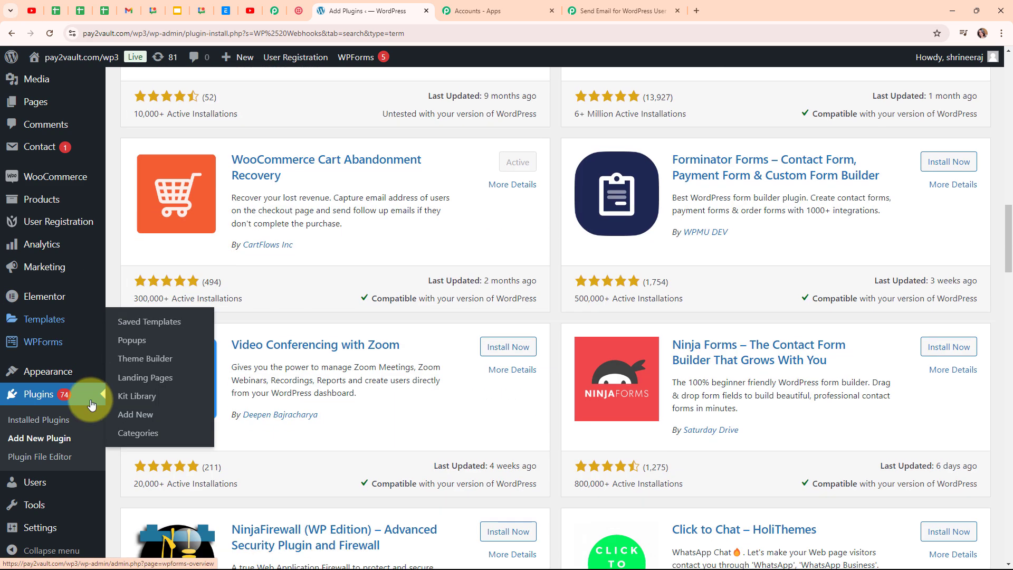
# Step: Open the WP Webhooks settings in the WordPress admin and go to its Send Data section
pyautogui.click(43, 532)
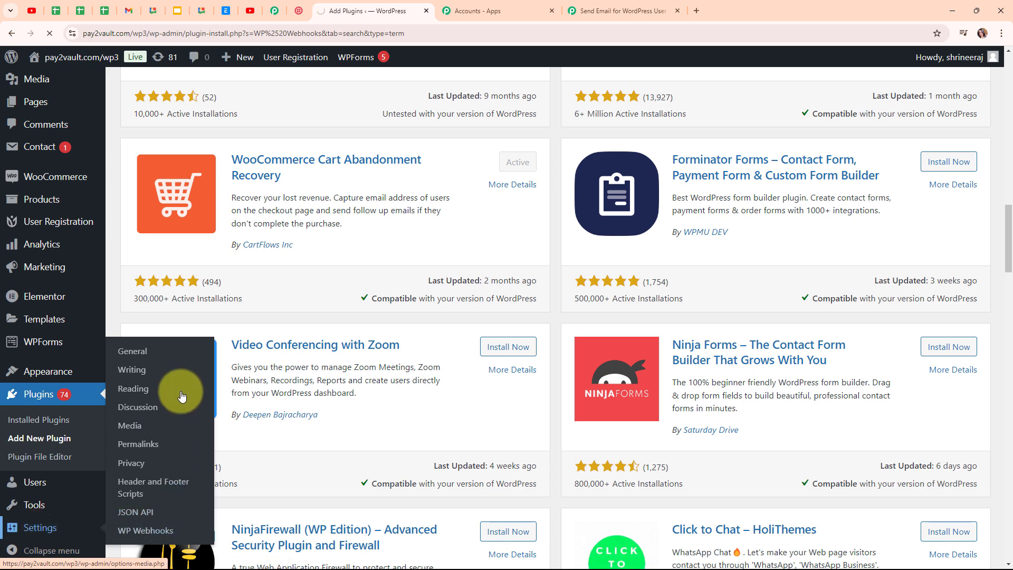
pyautogui.scroll(-8, 68, 473)
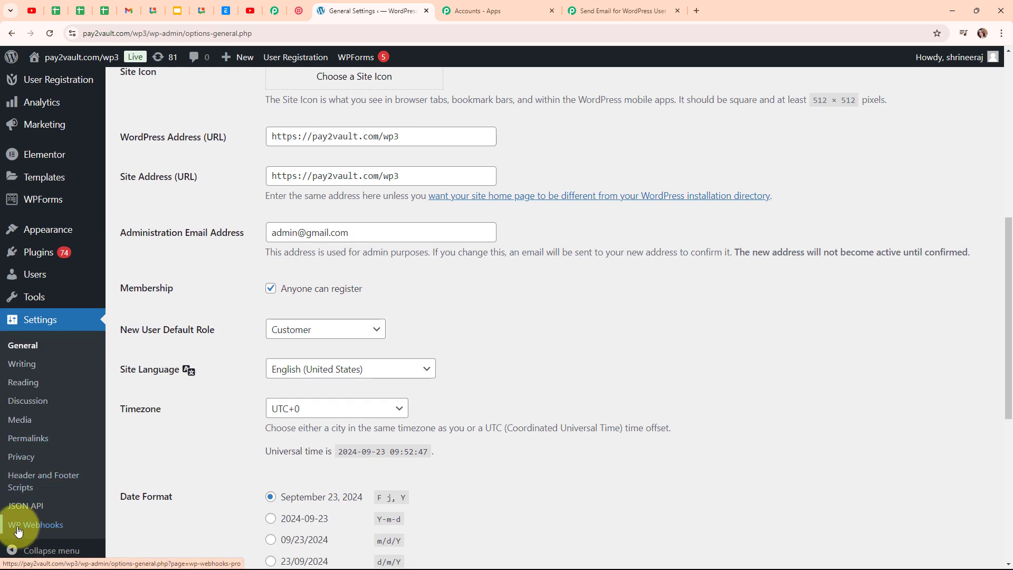
pyautogui.click(47, 529)
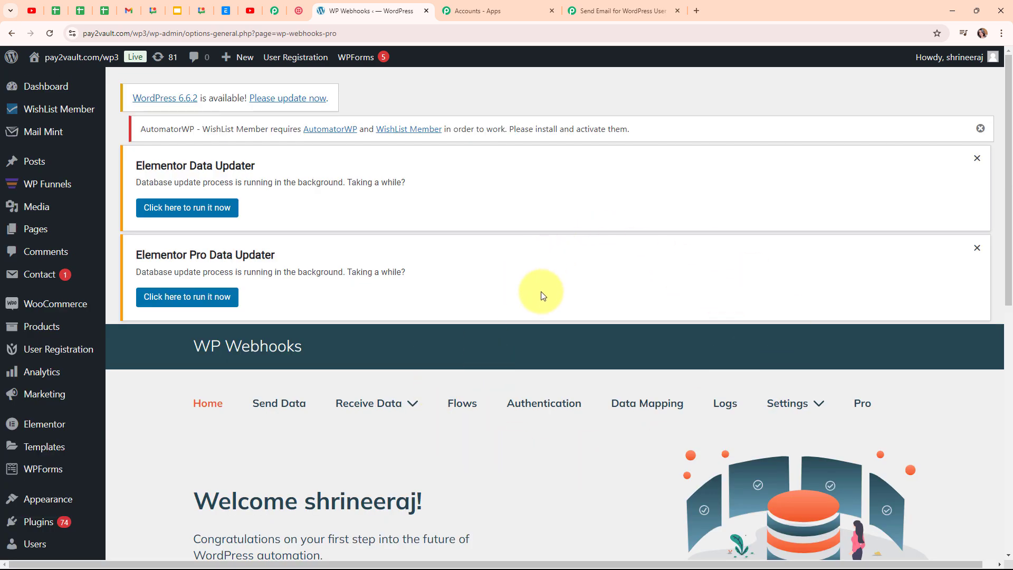
pyautogui.scroll(-3, 824, 320)
pyautogui.scroll(-1, 823, 320)
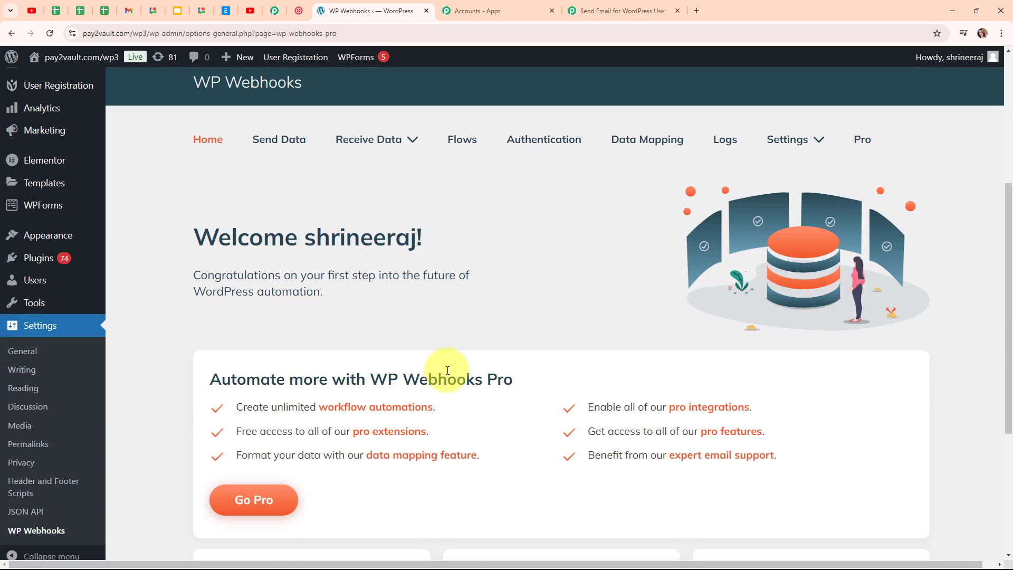
pyautogui.click(294, 145)
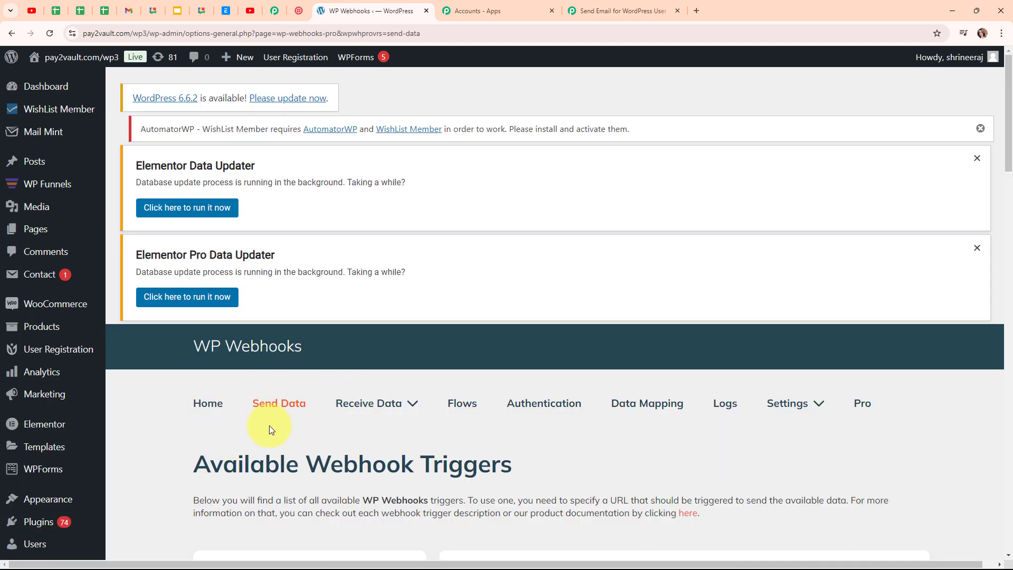
# Step: Search the available webhook triggers for "user" and select the "User updated" trigger
pyautogui.scroll(-5, 611, 454)
pyautogui.scroll(-1, 612, 454)
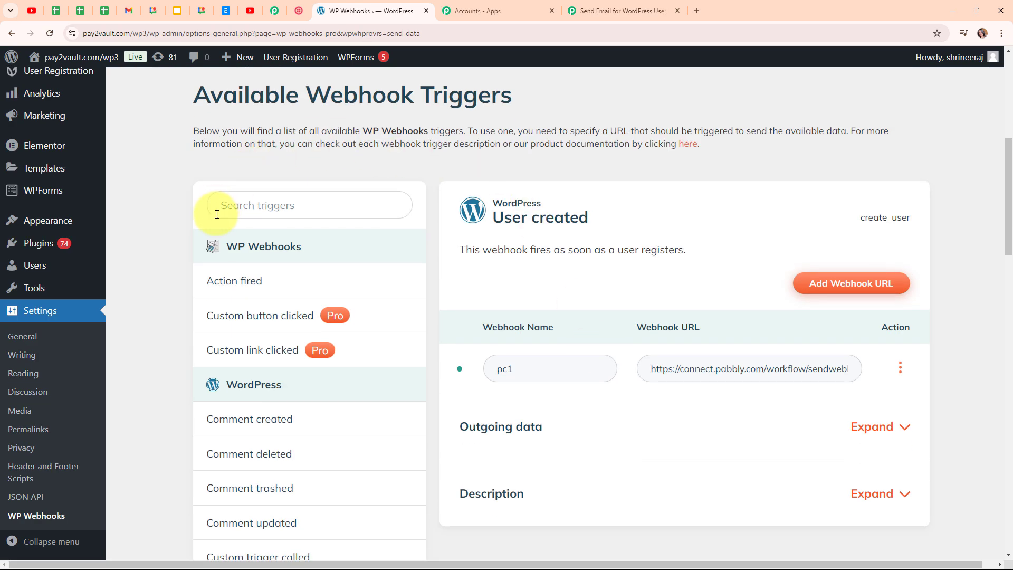
pyautogui.click(295, 205)
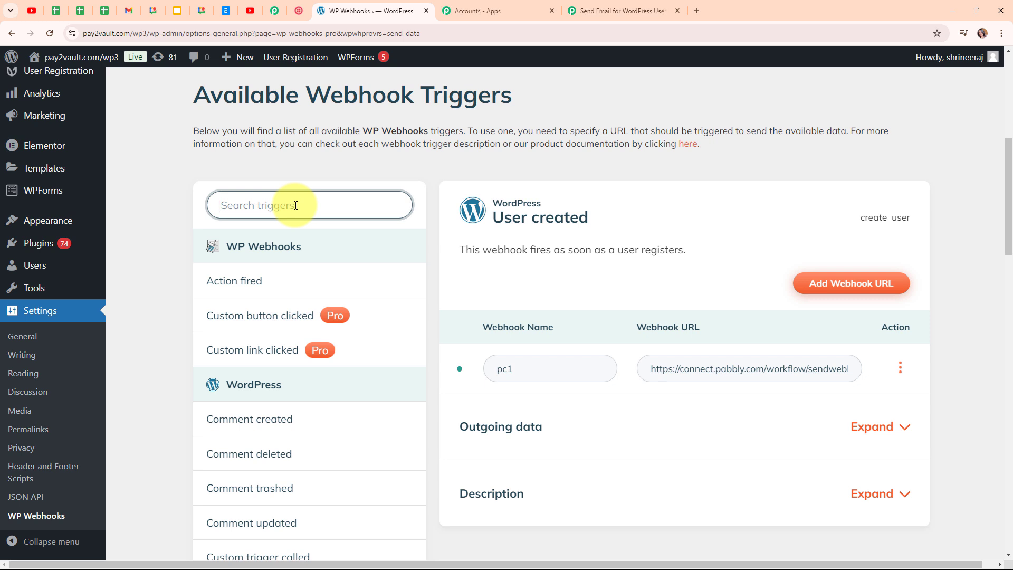
pyautogui.write('user')
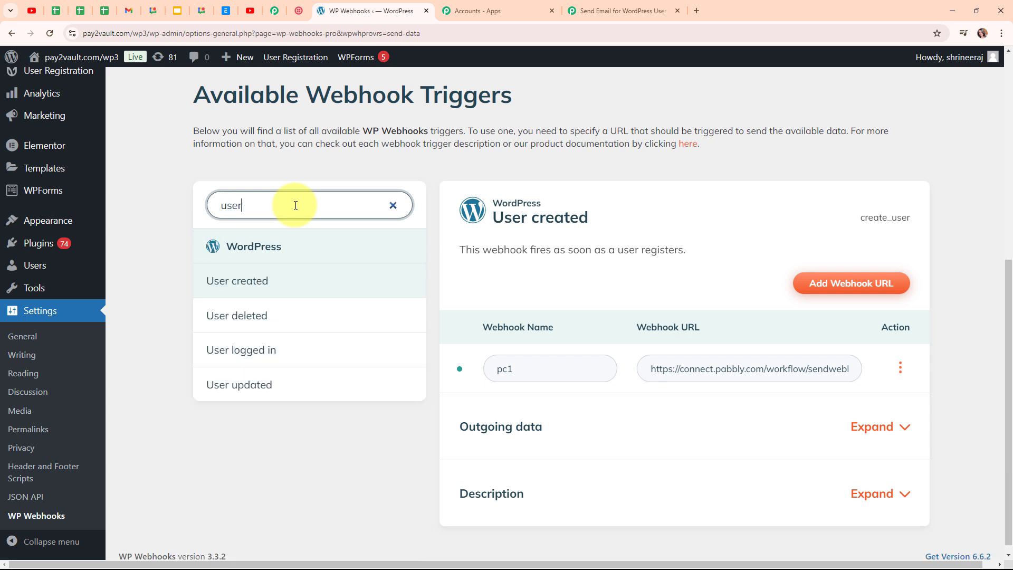
pyautogui.click(249, 389)
# Step: Add a webhook named "Role Updated" to the User updated trigger, using the copied Pabbly Connect webhook URL
pyautogui.scroll(-1, 249, 389)
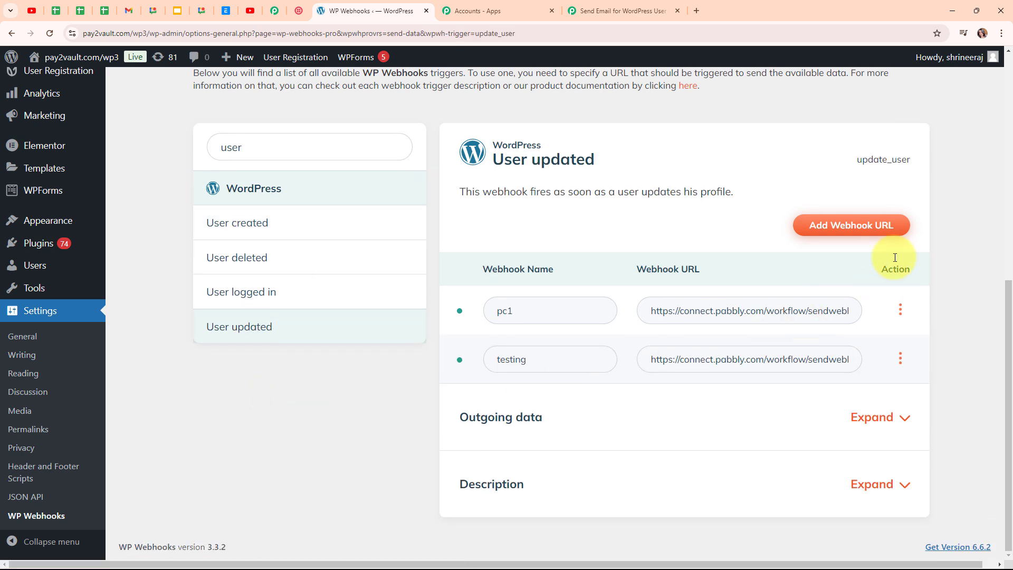
pyautogui.click(884, 233)
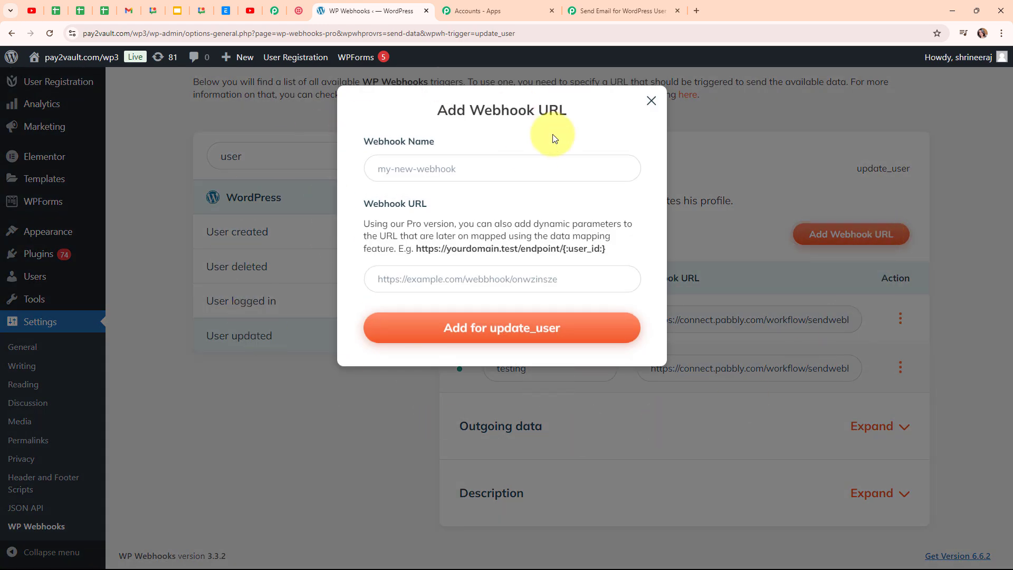
pyautogui.click(452, 170)
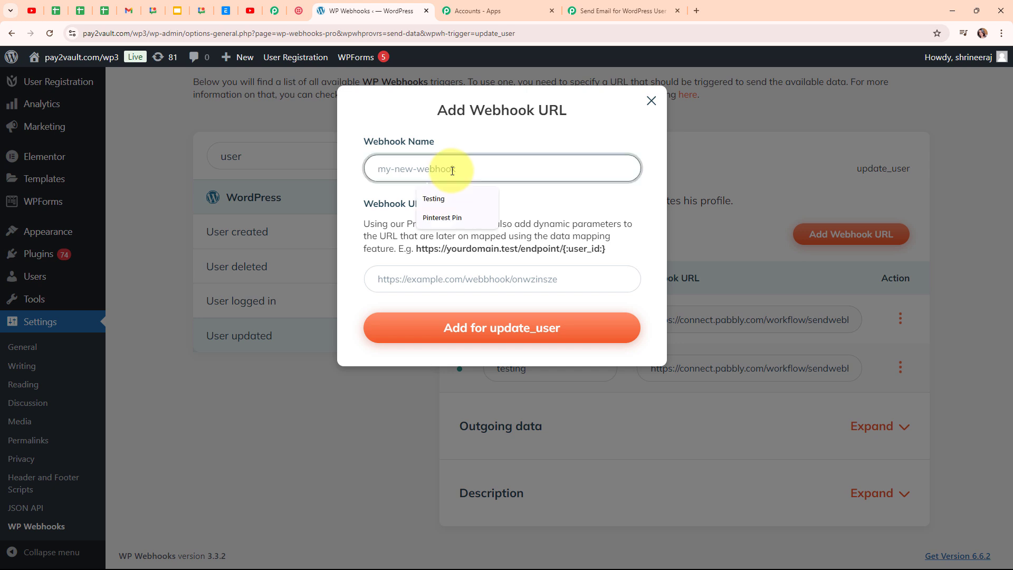
pyautogui.write('Rol')
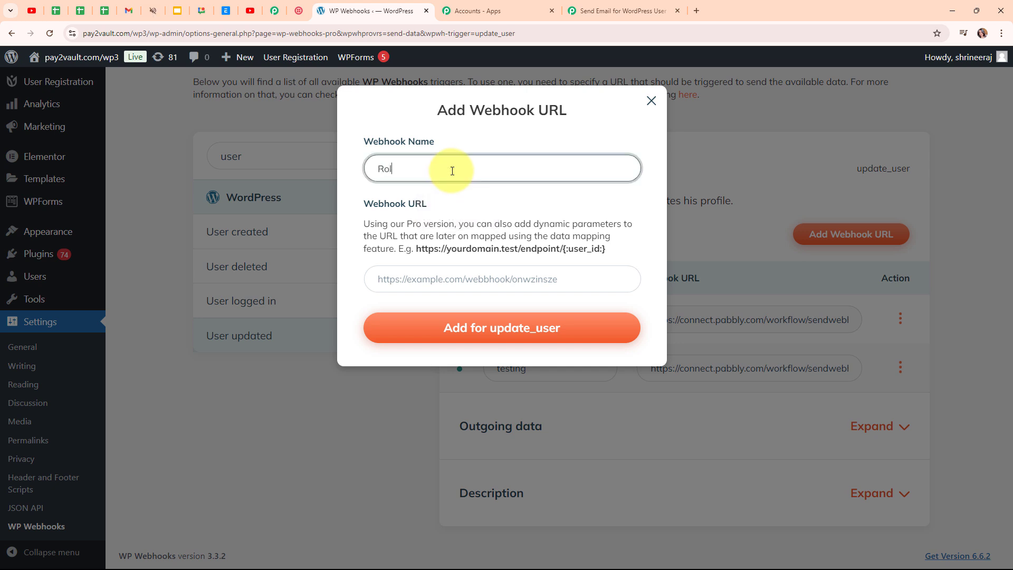
pyautogui.write('e Updated')
pyautogui.click(462, 277)
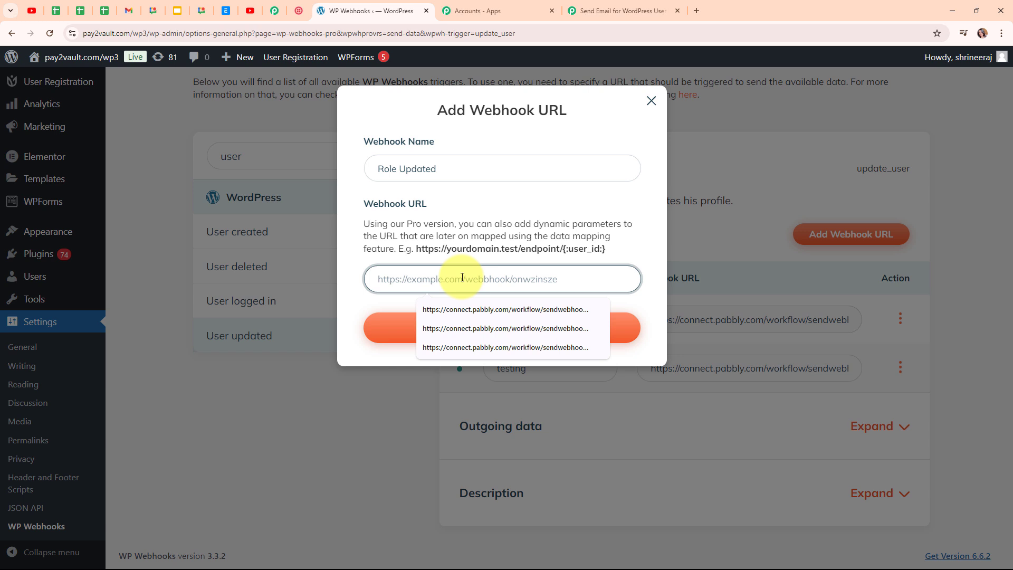
pyautogui.hotkey('ctrl', 'v')
pyautogui.click(638, 248)
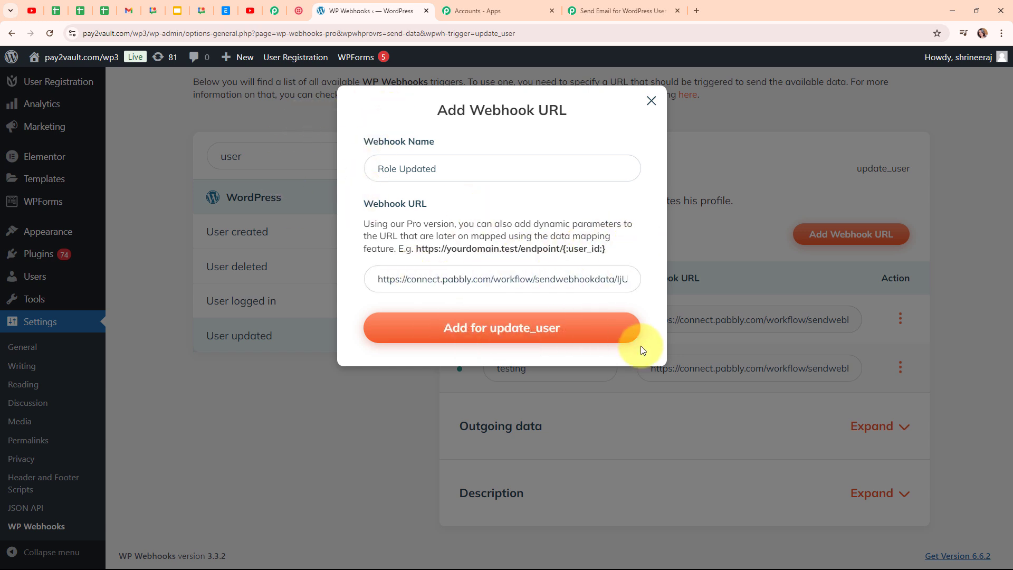
pyautogui.click(570, 334)
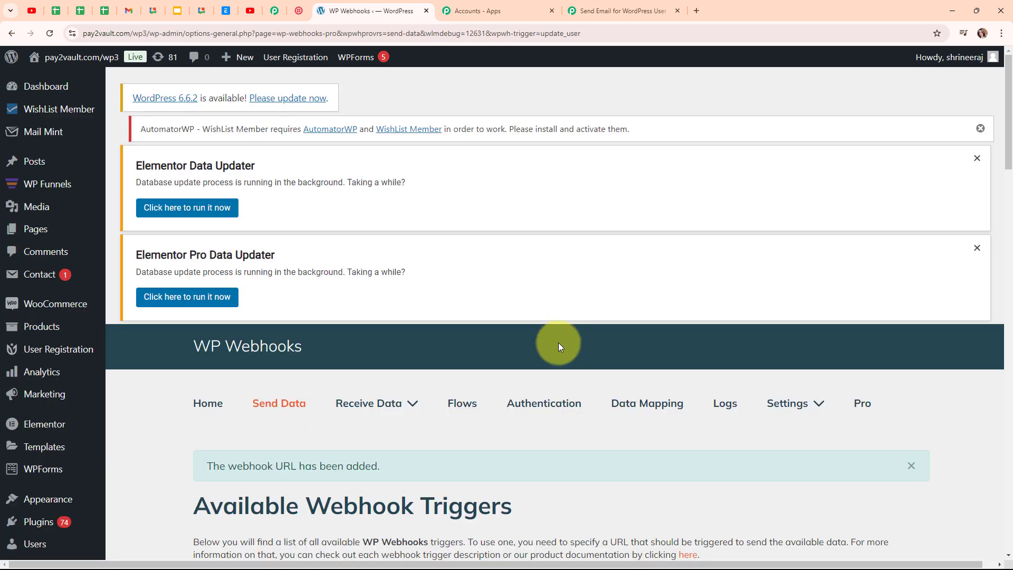
# Step: Check the added webhook in the trigger's list, and switch to the Pabbly Connect workflow to check the trigger's webhook response status
pyautogui.scroll(-6, 766, 346)
pyautogui.scroll(-4, 769, 351)
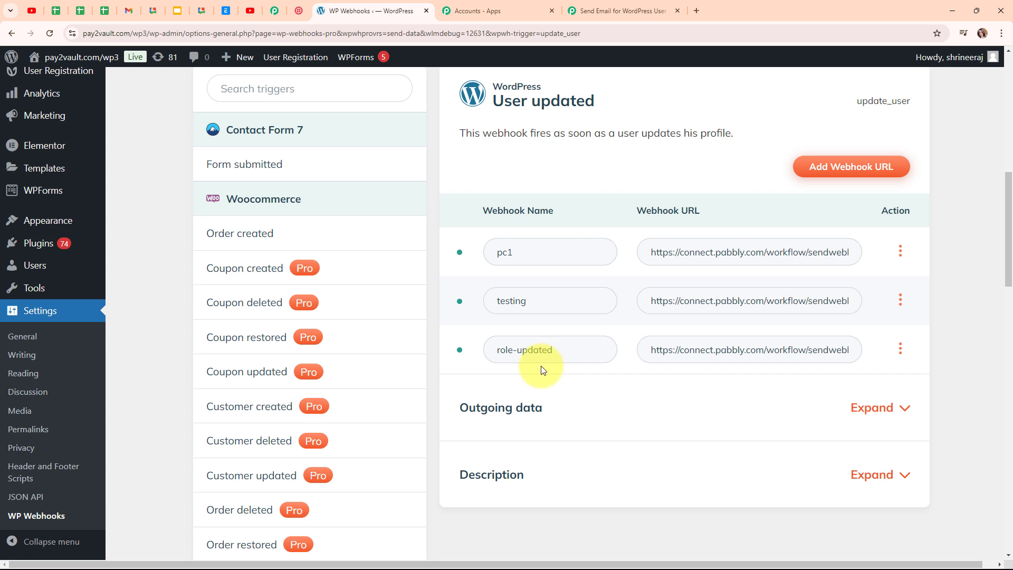
pyautogui.click(649, 4)
pyautogui.scroll(-5, 901, 308)
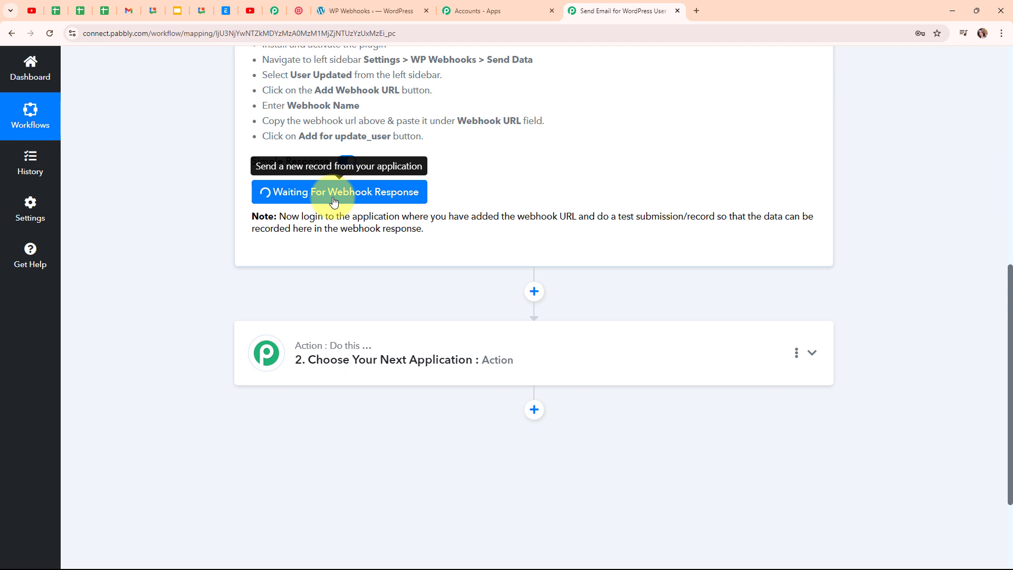
# Step: Switch to the WordPress admin and open the Sales Representative user from the users list for editing
pyautogui.click(325, 7)
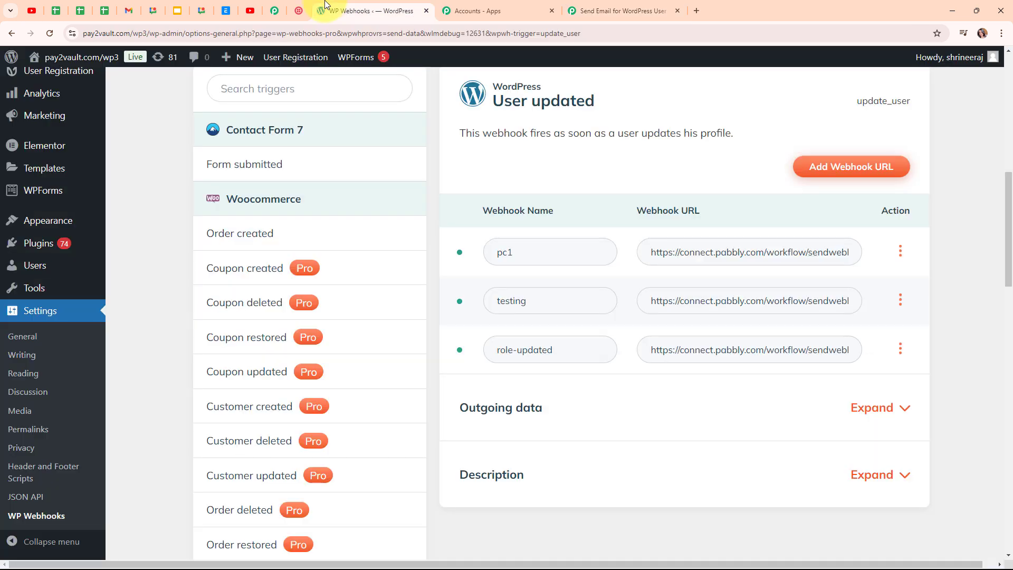
pyautogui.click(35, 276)
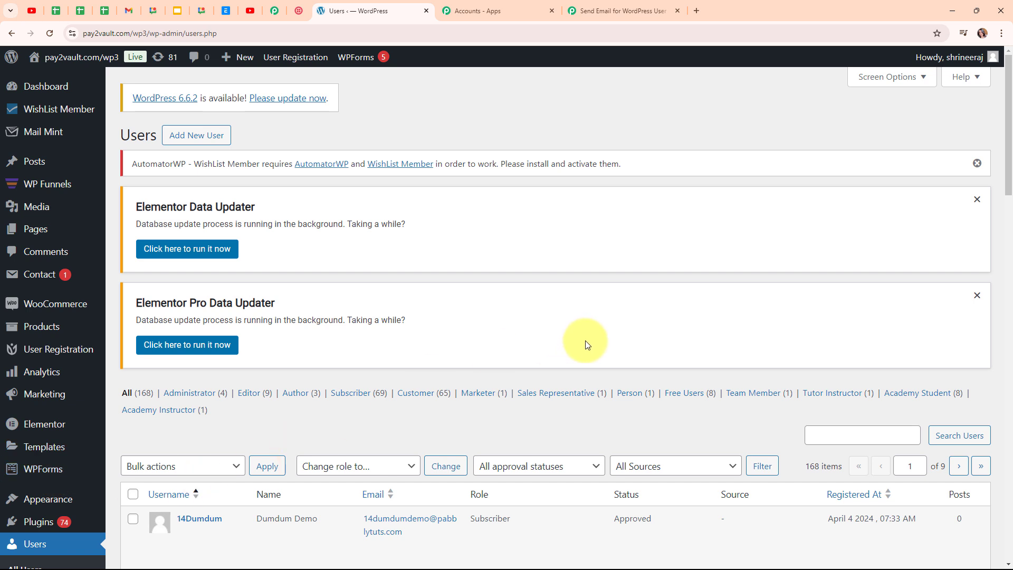
pyautogui.scroll(-1, 688, 420)
pyautogui.scroll(-3, 686, 417)
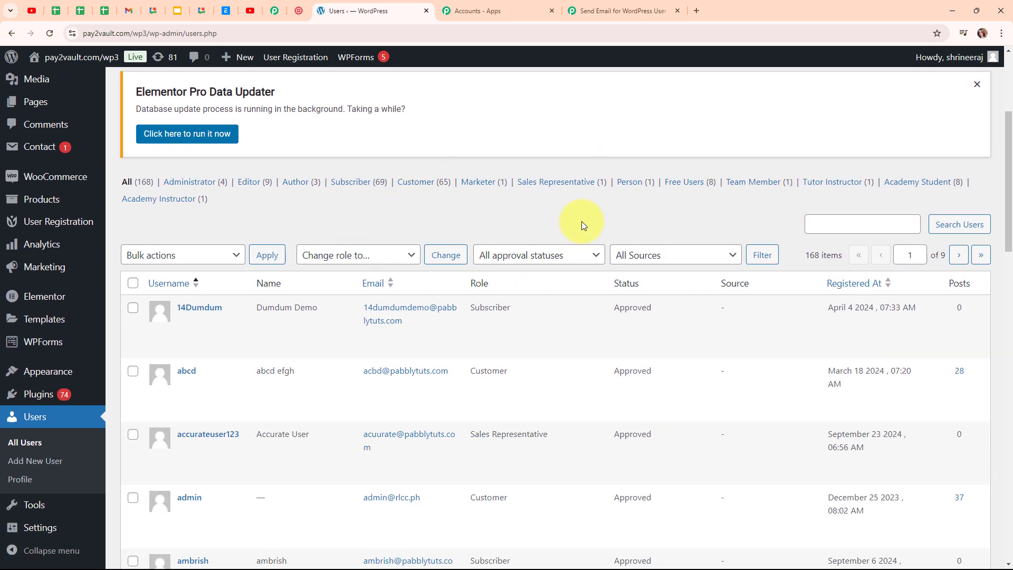
pyautogui.scroll(-3, 582, 220)
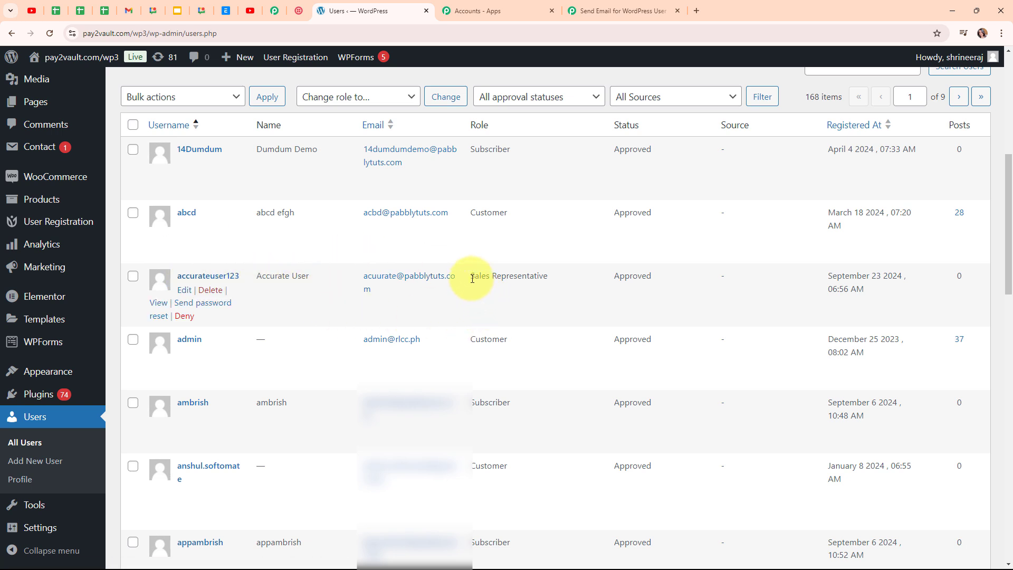
pyautogui.moveTo(471, 280); pyautogui.dragTo(556, 271)
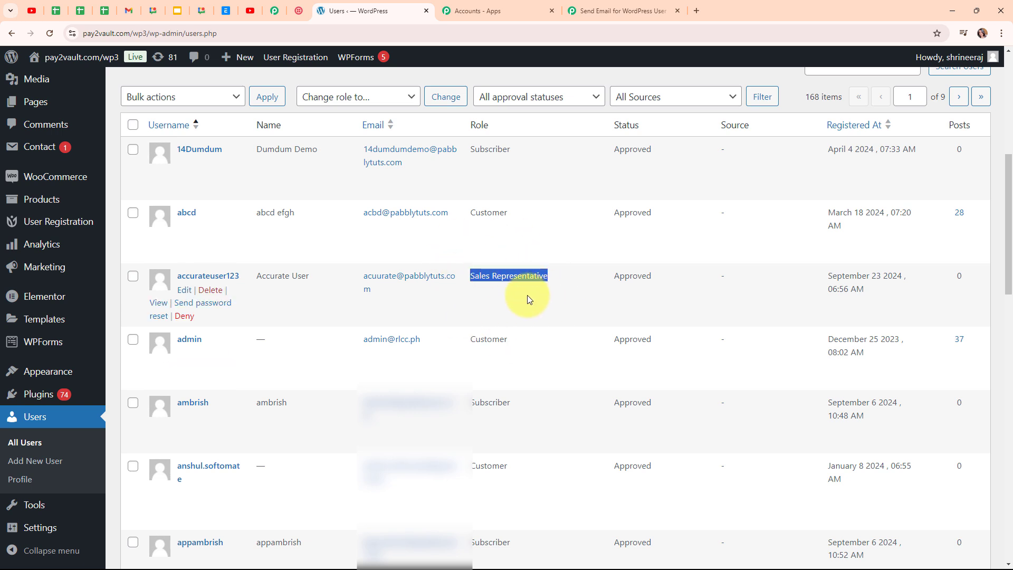
pyautogui.click(184, 290)
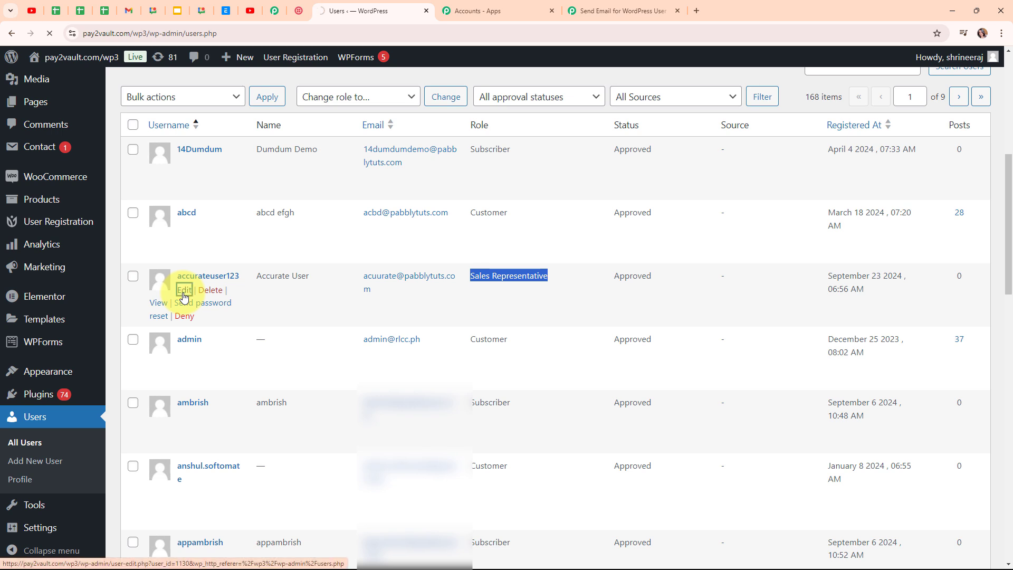
# Step: Set the user's role to Group Leader and save the updated user
pyautogui.scroll(-5, 615, 391)
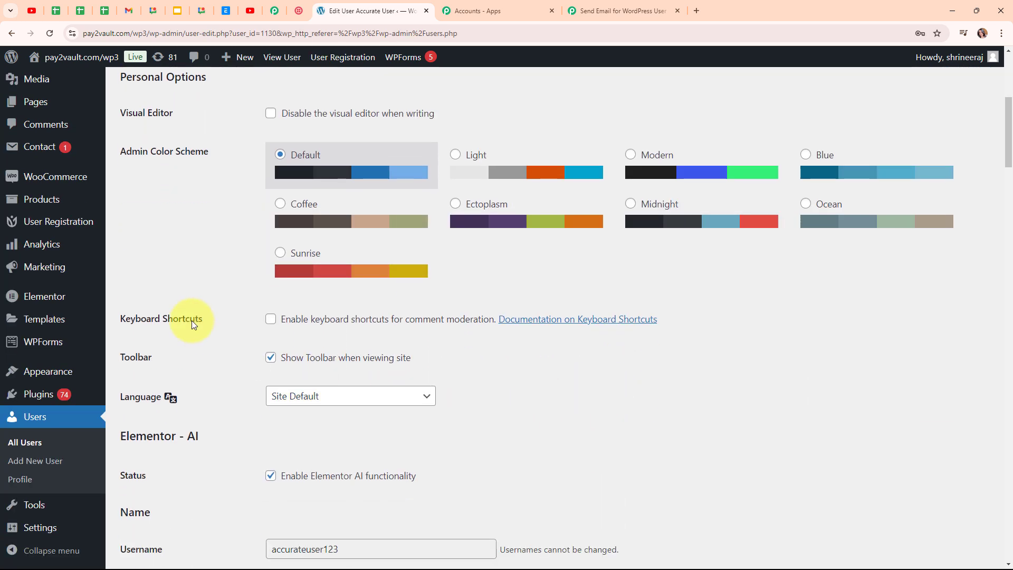
pyautogui.scroll(-5, 575, 335)
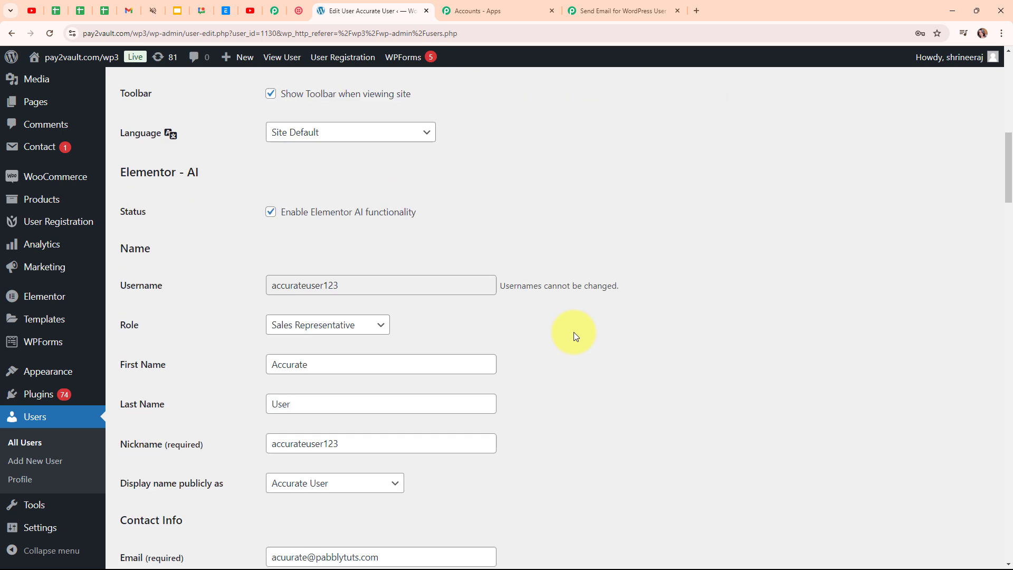
pyautogui.scroll(-1, 576, 336)
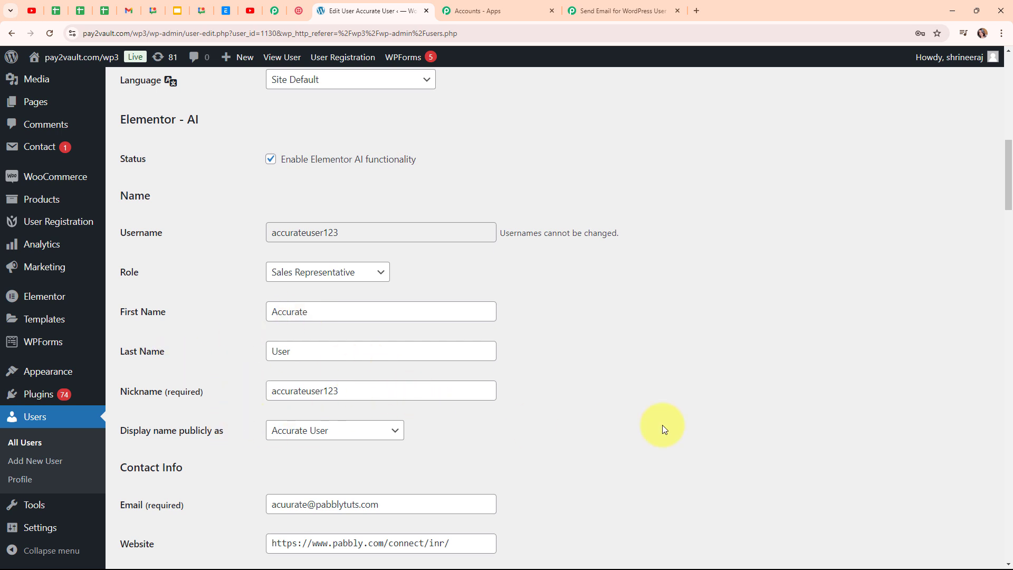
pyautogui.scroll(-2, 663, 426)
pyautogui.scroll(3, 662, 425)
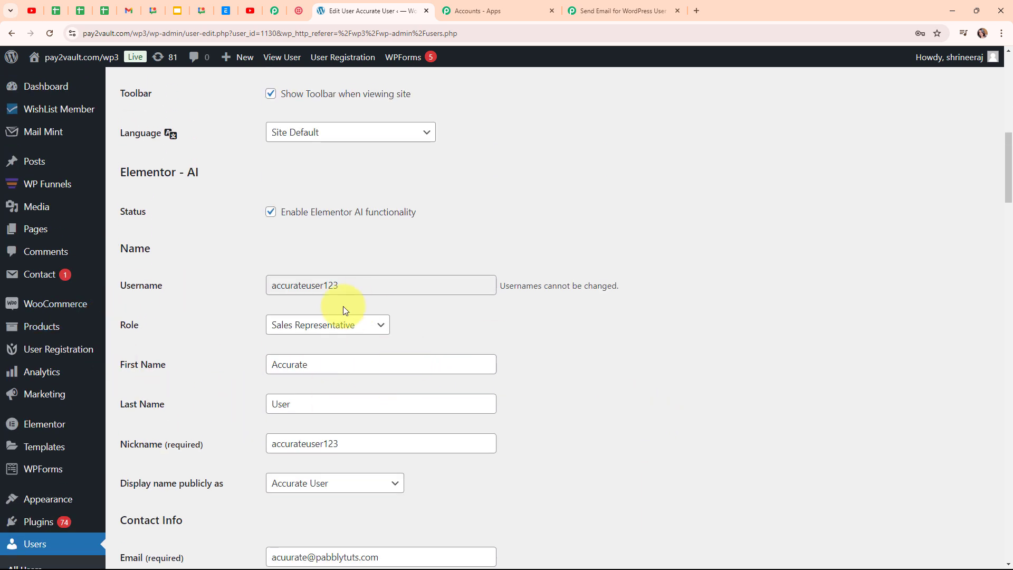
pyautogui.click(385, 331)
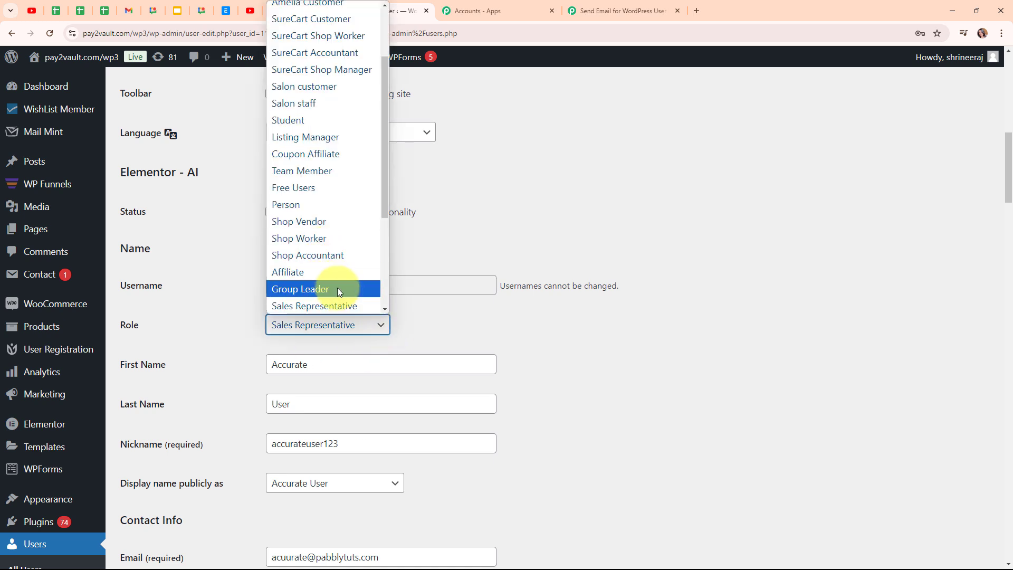
pyautogui.click(295, 291)
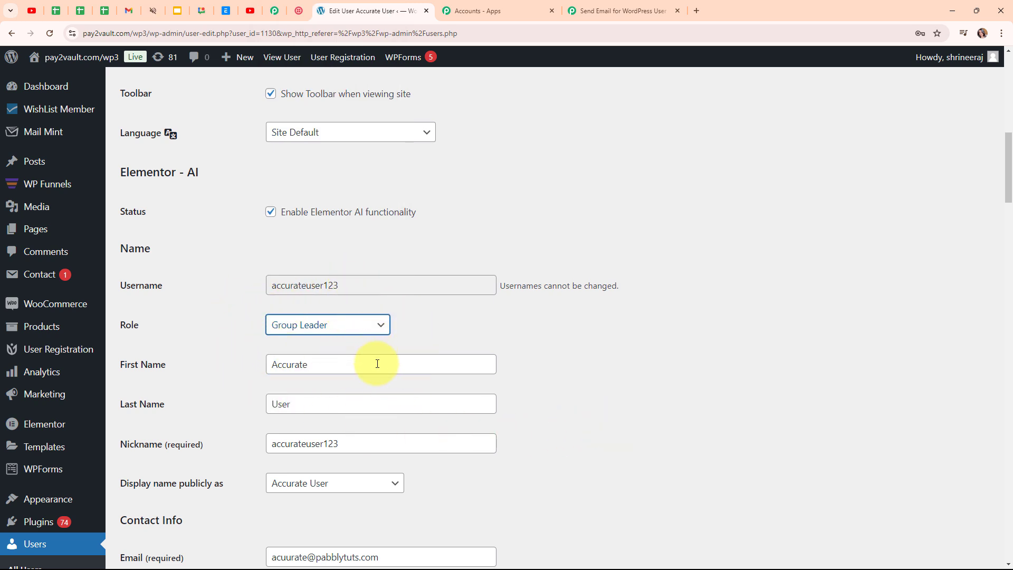
pyautogui.scroll(-5, 595, 401)
pyautogui.scroll(-20, 595, 399)
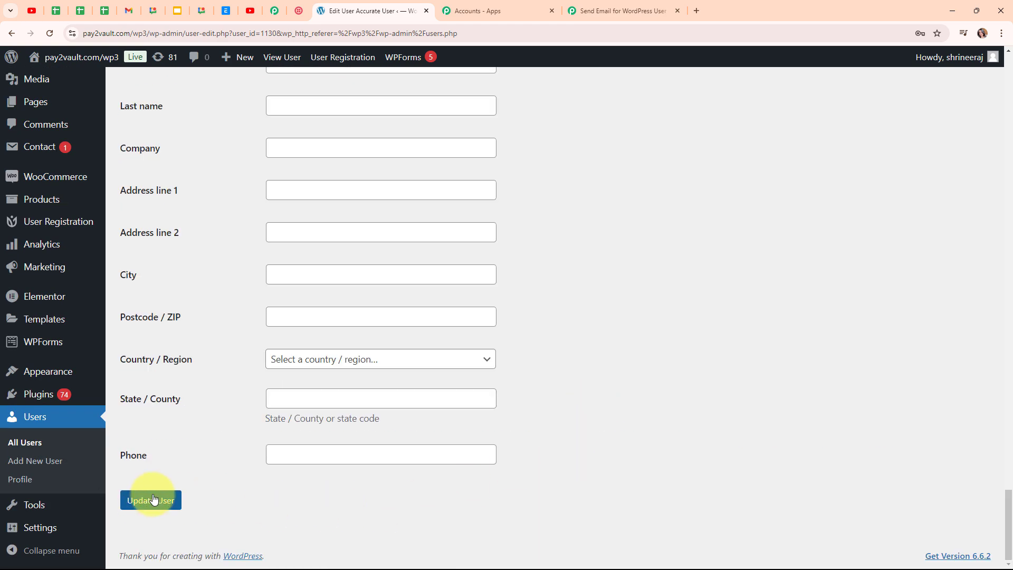
pyautogui.click(153, 499)
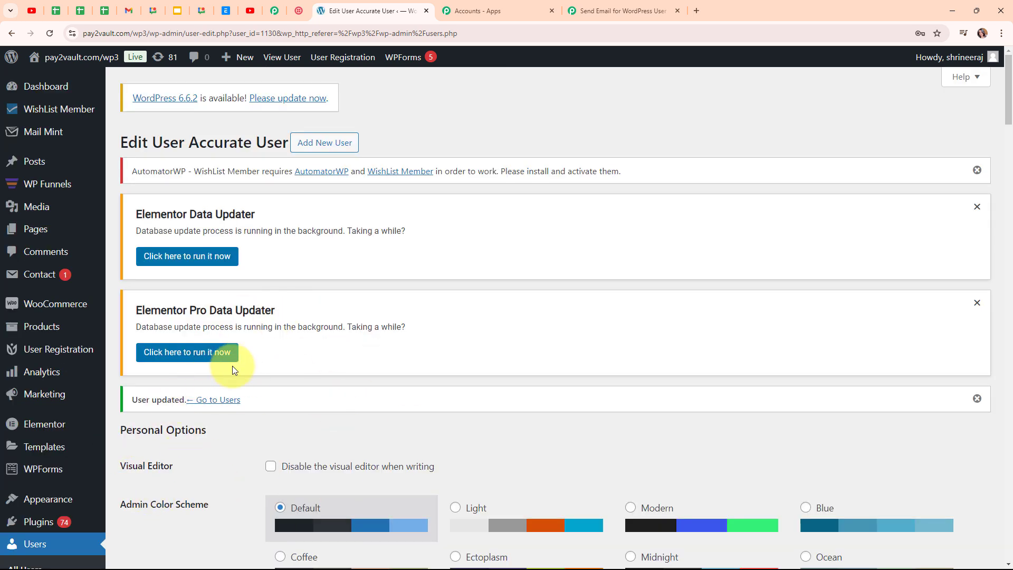
# Step: Switch to the Pabbly Connect workflow and examine the user's old role in the captured webhook response
pyautogui.click(613, 13)
pyautogui.scroll(-3, 865, 285)
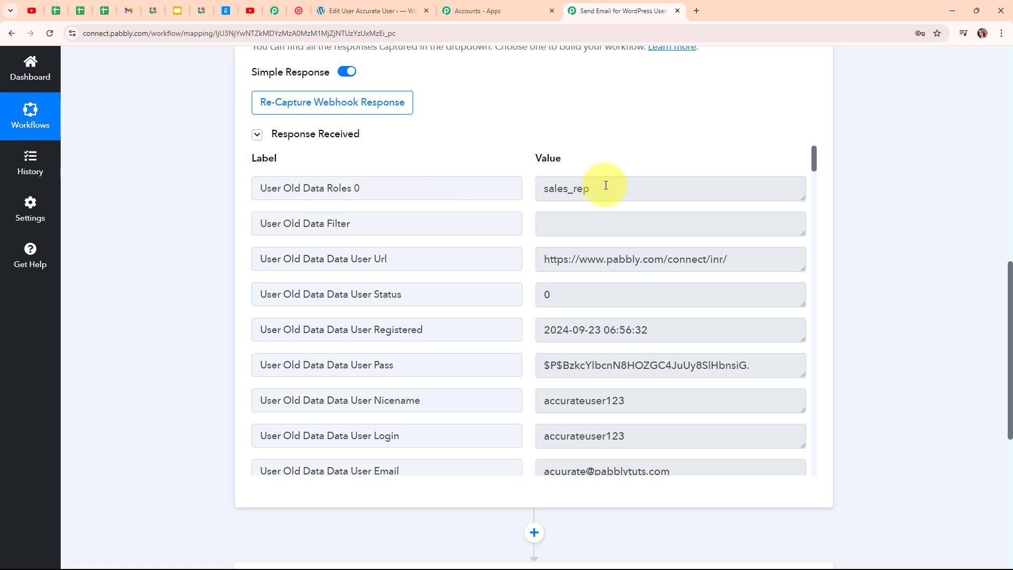
pyautogui.moveTo(607, 188); pyautogui.dragTo(530, 189)
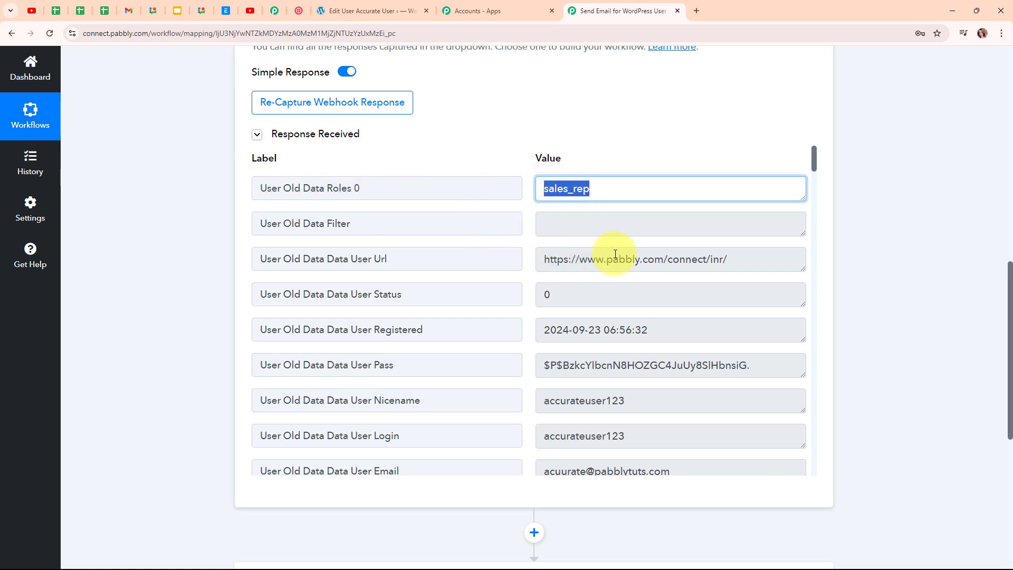
# Step: Examine the rest of the captured webhook response for the user's new role under Roles 0, and collapse the WordPress trigger step
pyautogui.scroll(-3, 615, 254)
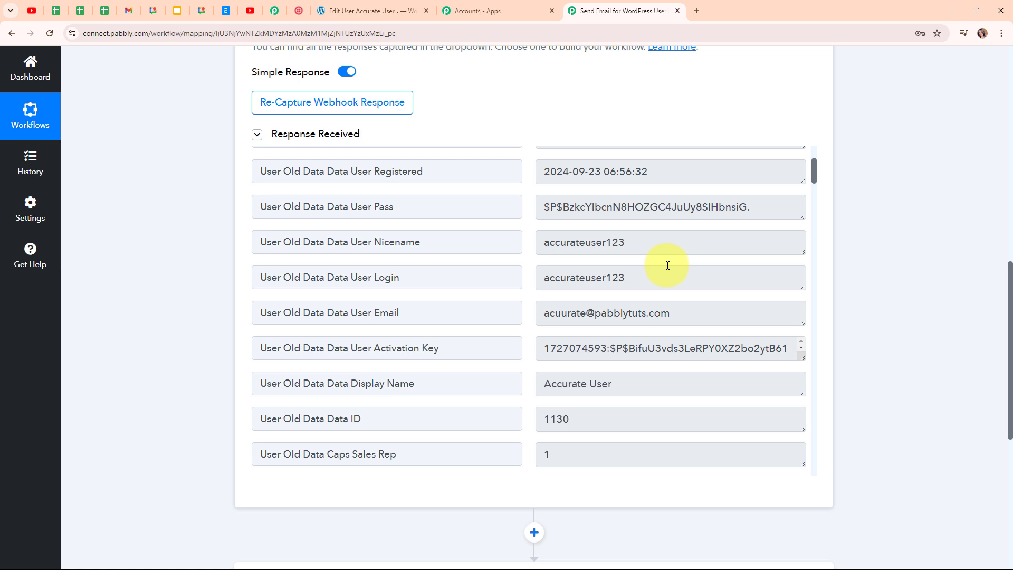
pyautogui.scroll(-8, 668, 265)
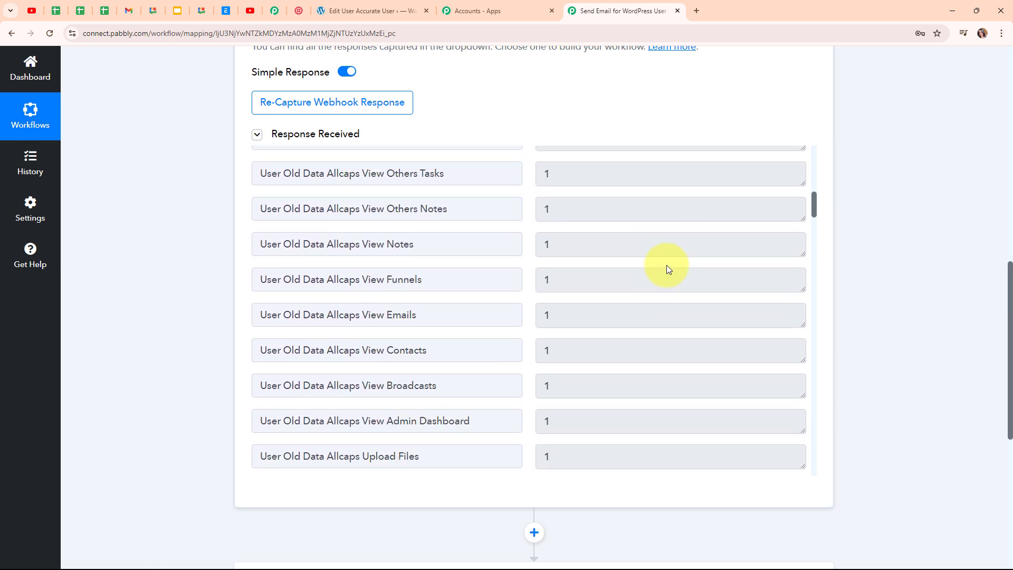
pyautogui.scroll(-10, 667, 265)
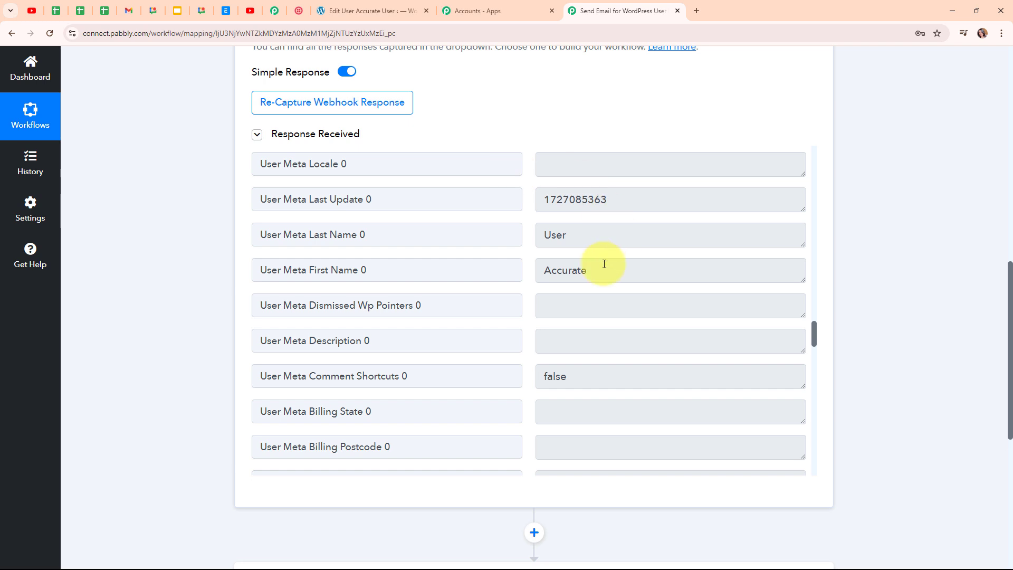
pyautogui.scroll(-5, 593, 265)
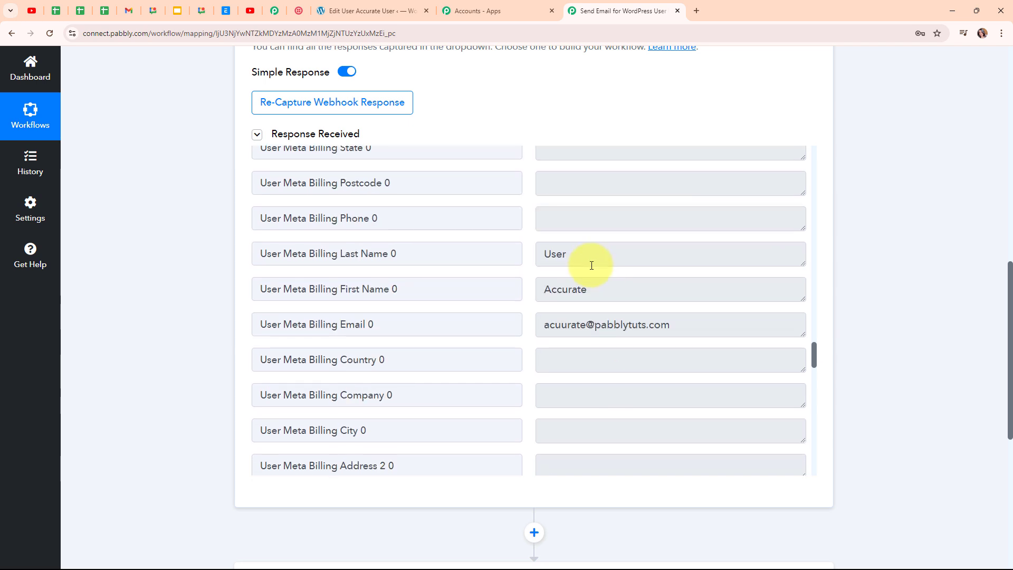
pyautogui.scroll(-7, 591, 265)
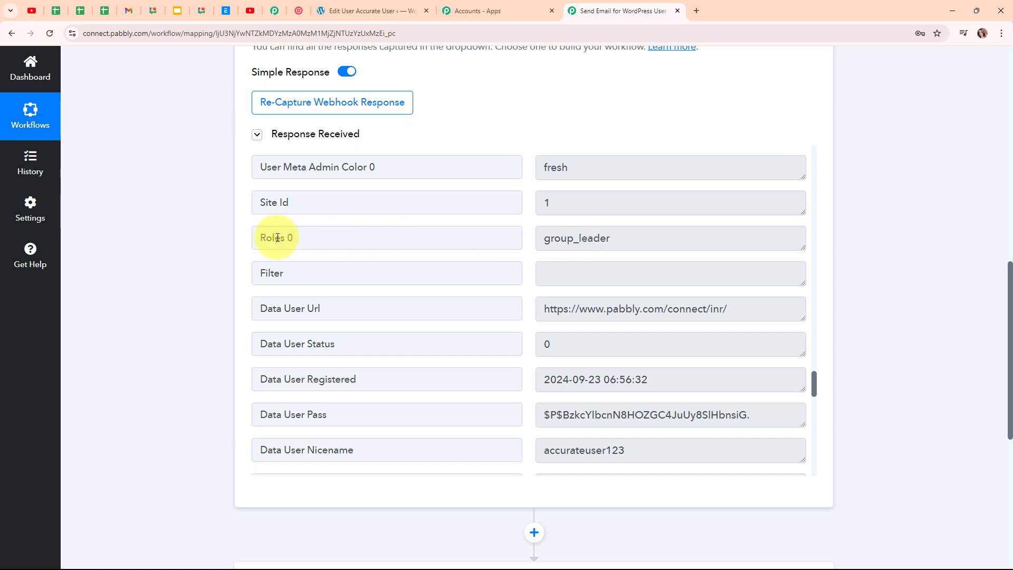
pyautogui.tripleClick(277, 238)
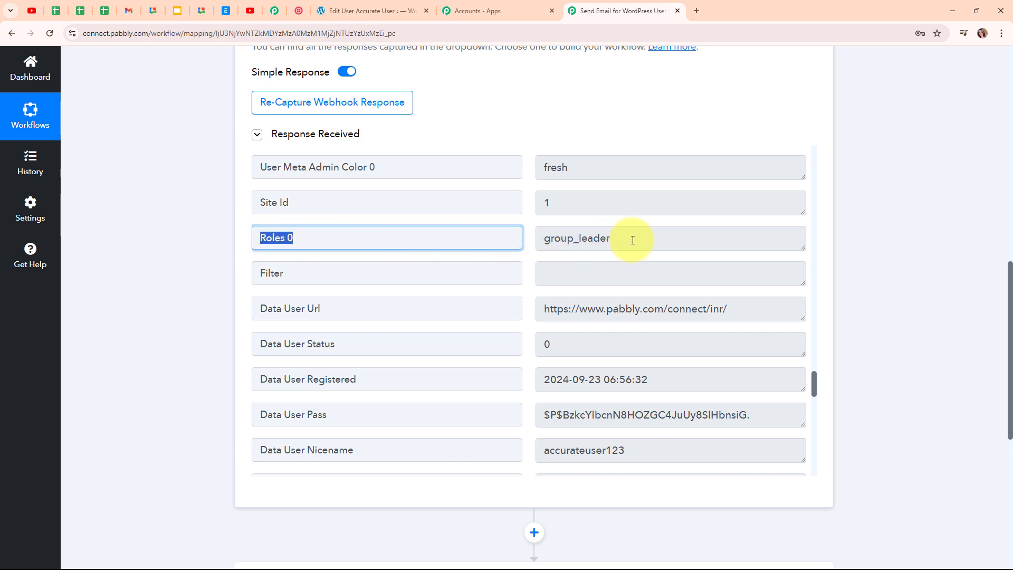
pyautogui.moveTo(632, 240); pyautogui.dragTo(546, 238)
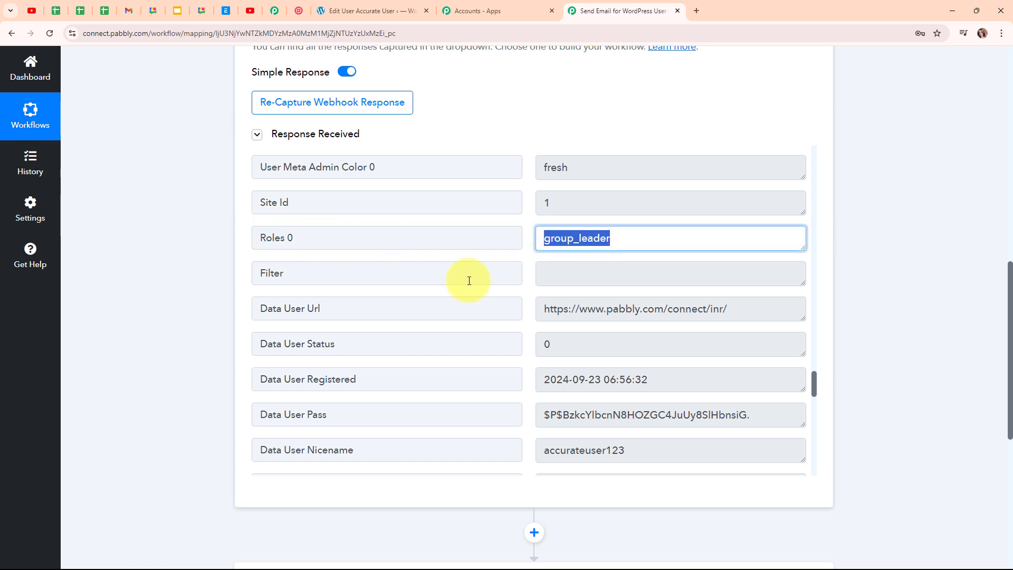
pyautogui.scroll(6, 882, 263)
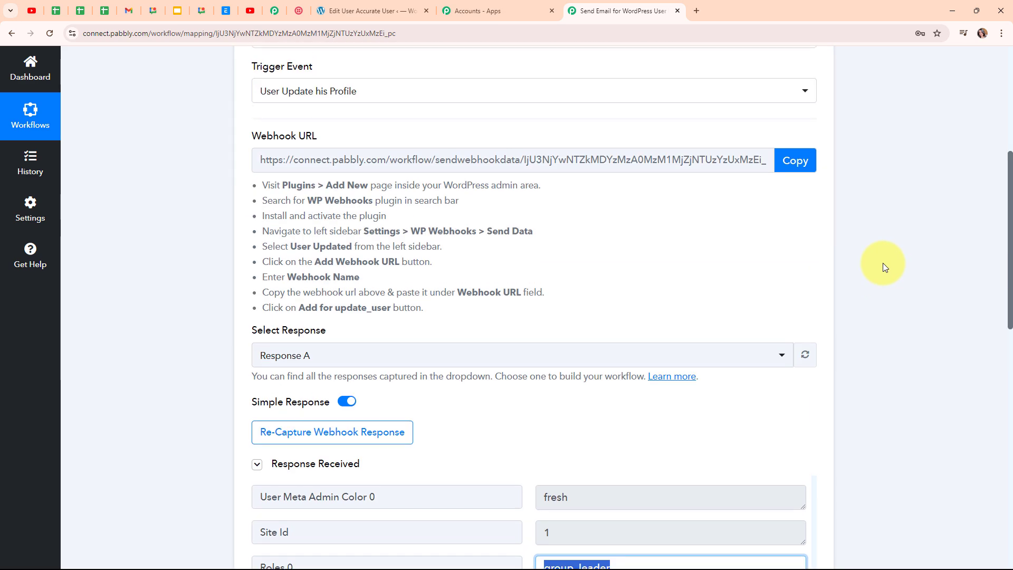
pyautogui.scroll(5, 882, 263)
pyautogui.click(818, 263)
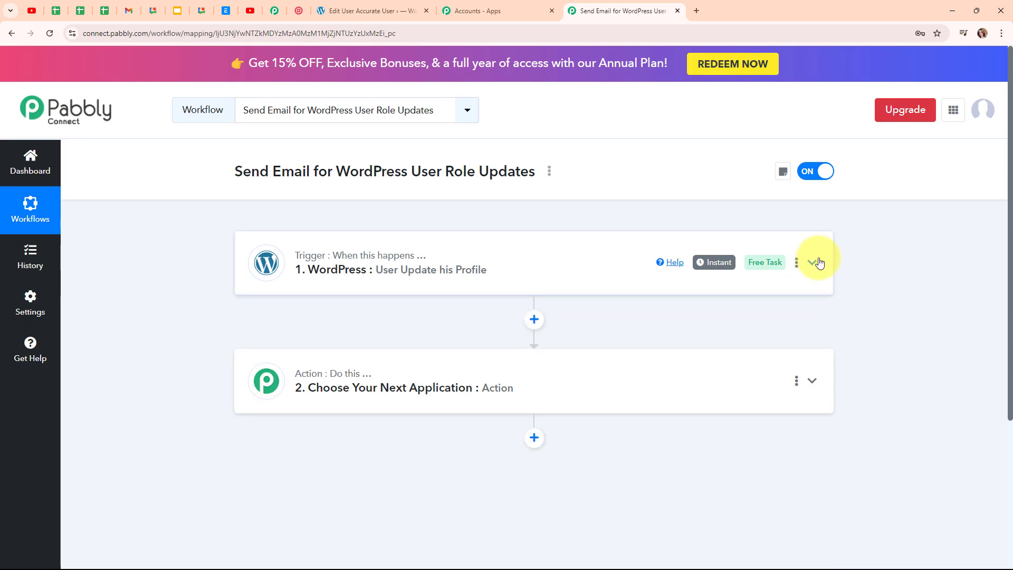
# Step: Set the workflow's action step to Gmail with the Send Email (V1) action event
pyautogui.click(412, 389)
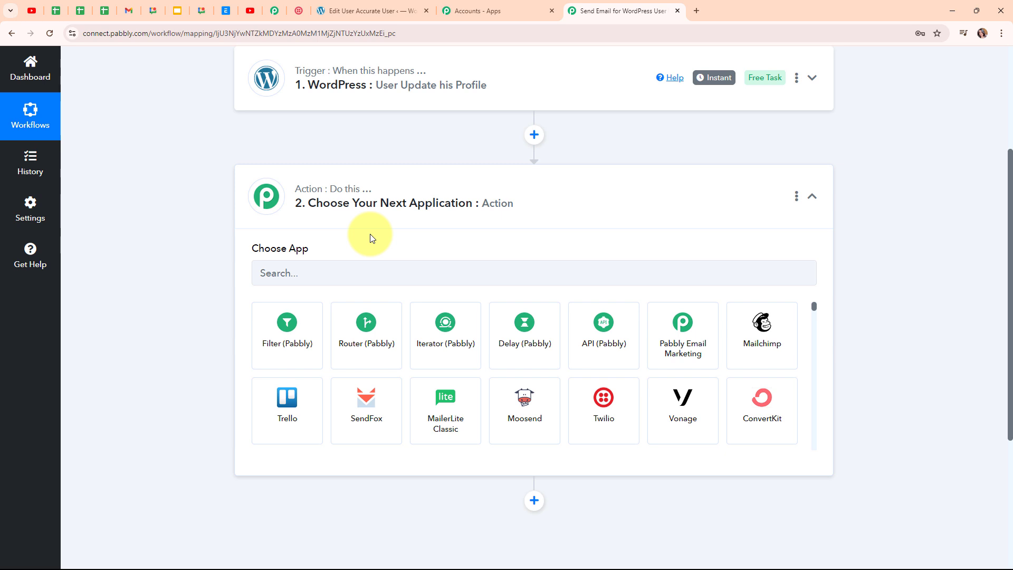
pyautogui.click(343, 280)
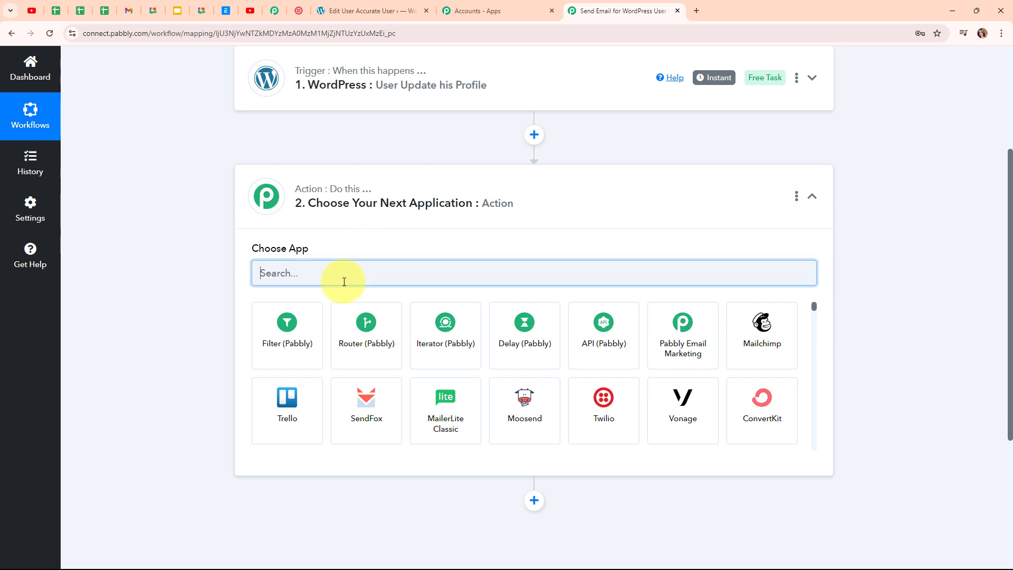
pyautogui.write('Gmail')
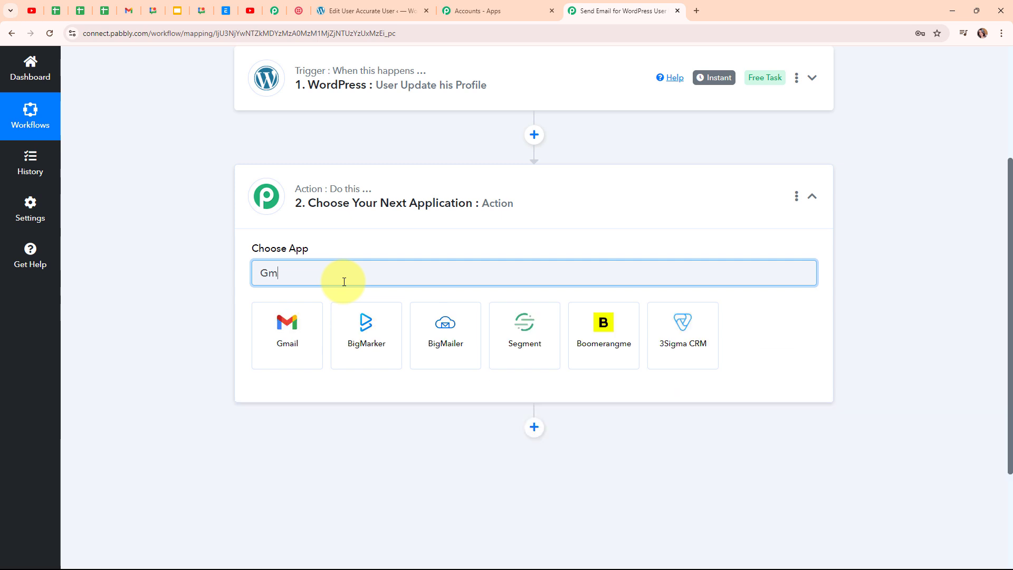
pyautogui.click(264, 339)
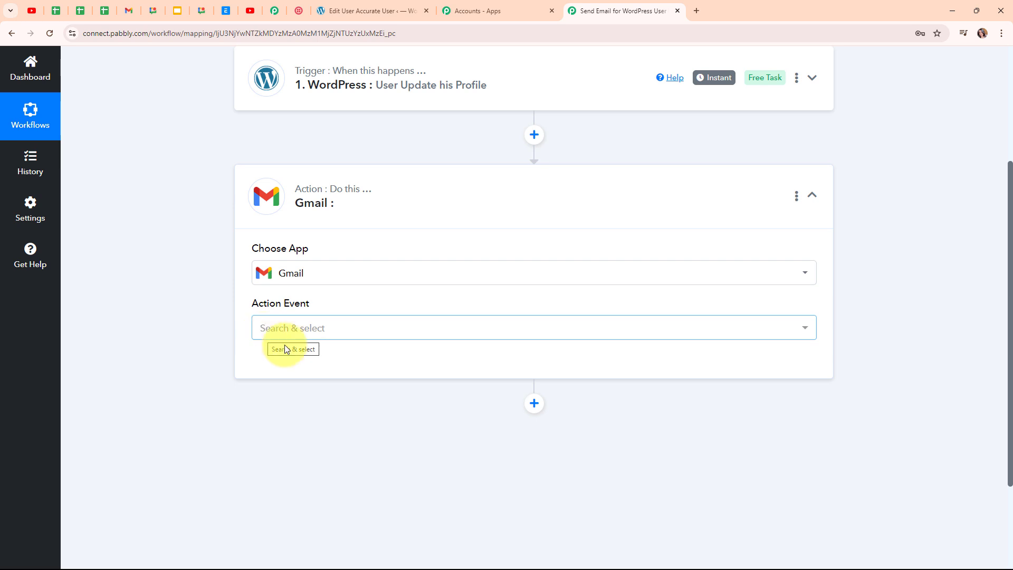
pyautogui.click(367, 337)
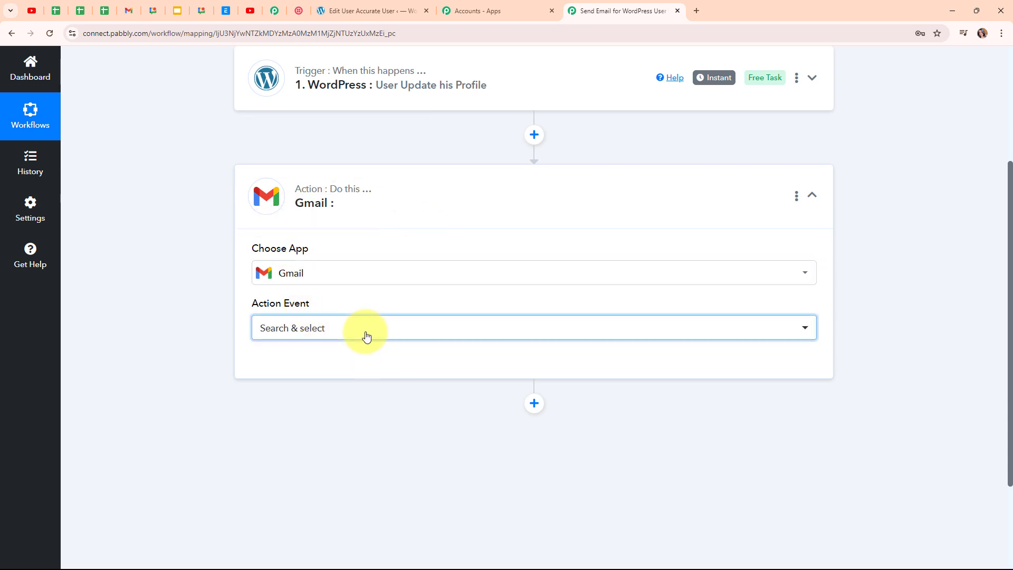
pyautogui.scroll(-3, 364, 242)
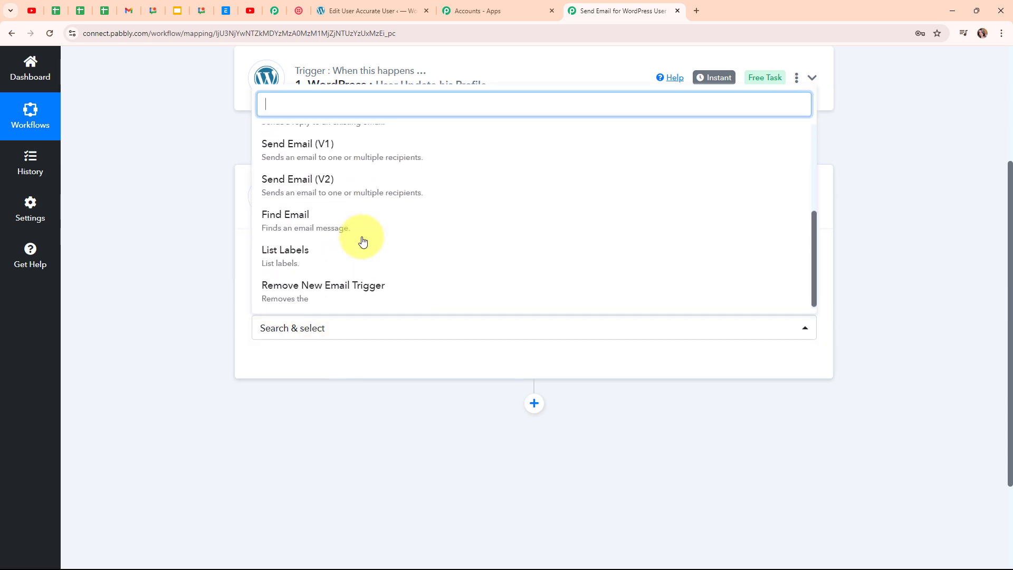
pyautogui.click(368, 143)
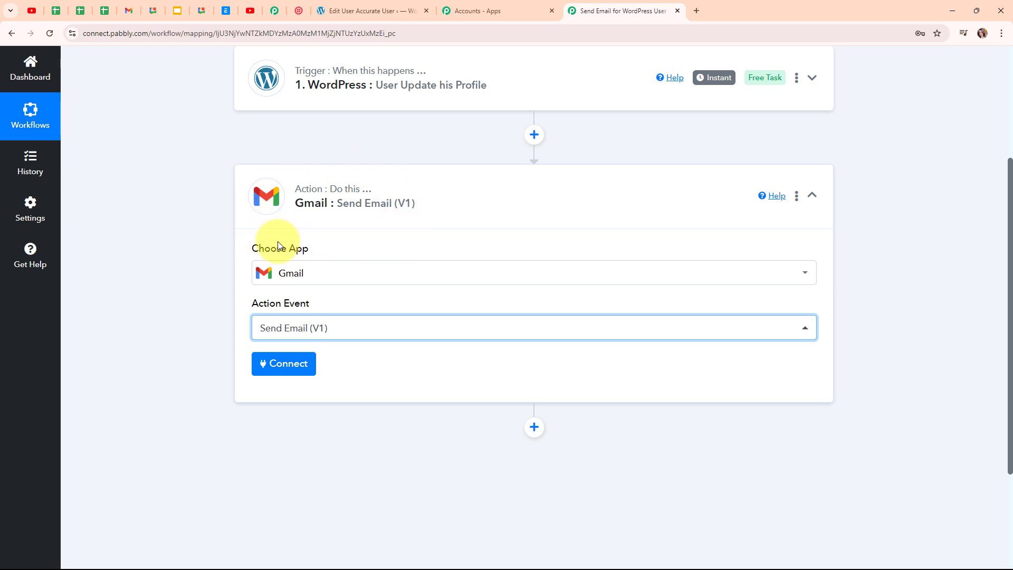
# Step: Add a new Gmail connection named Gmail #47, authorizing Pabbly Connect to access the chosen Google account
pyautogui.click(291, 365)
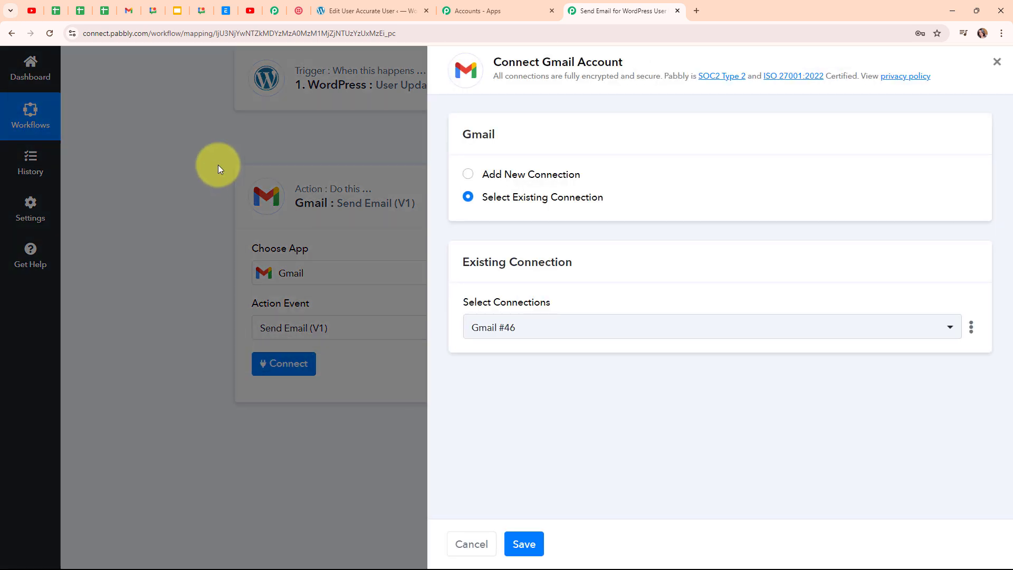
pyautogui.click(469, 176)
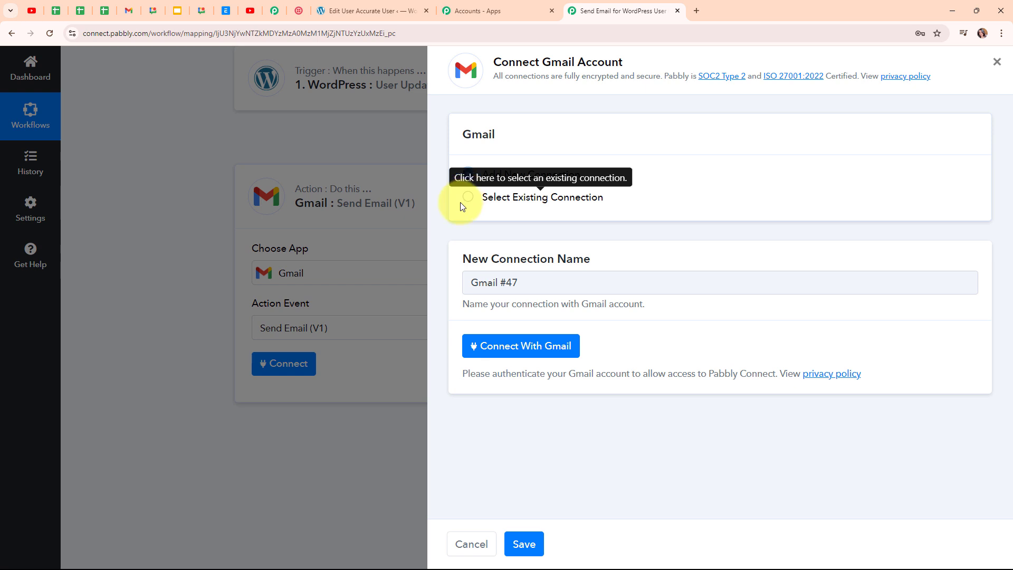
pyautogui.click(520, 349)
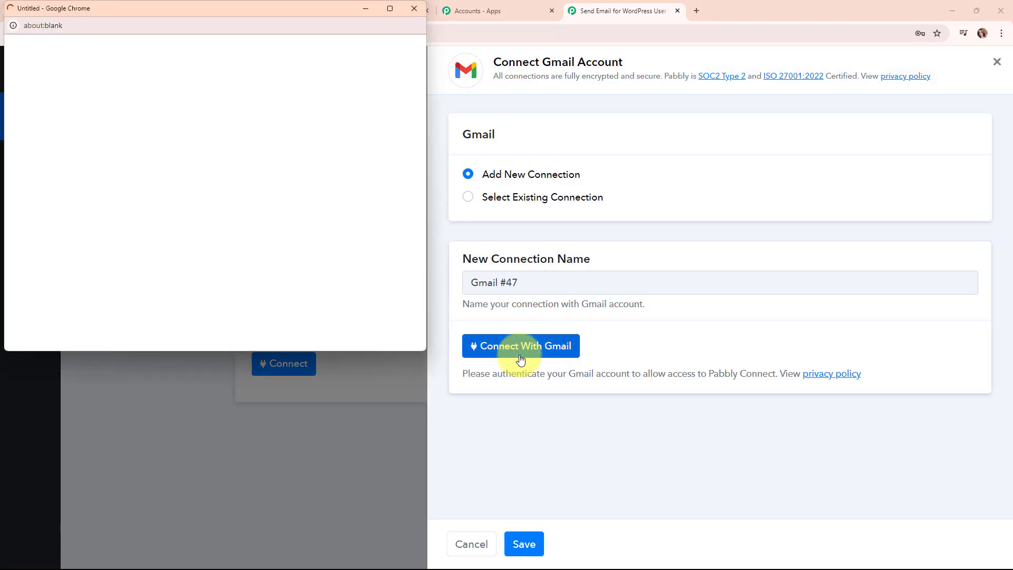
pyautogui.click(323, 132)
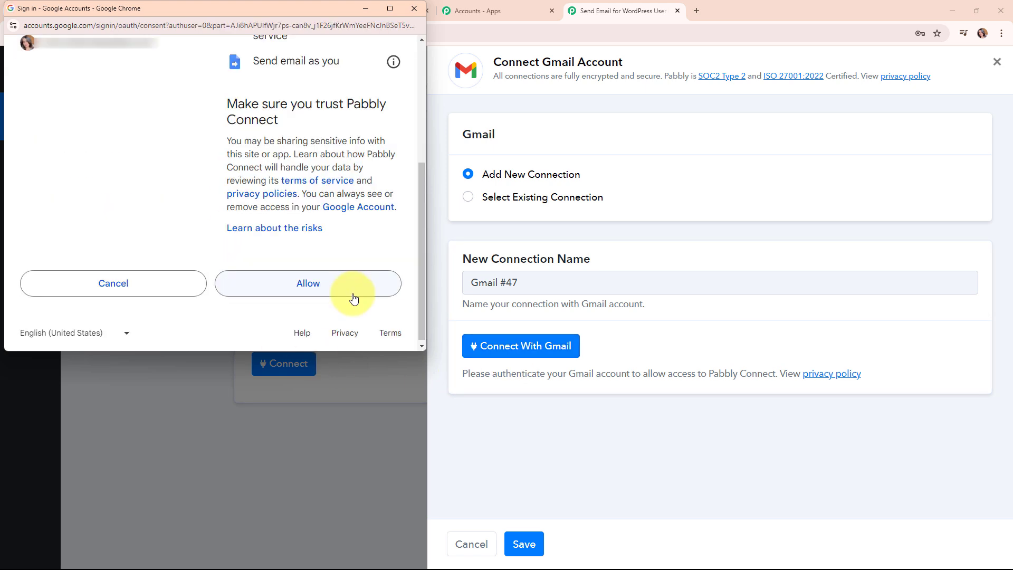
pyautogui.click(352, 294)
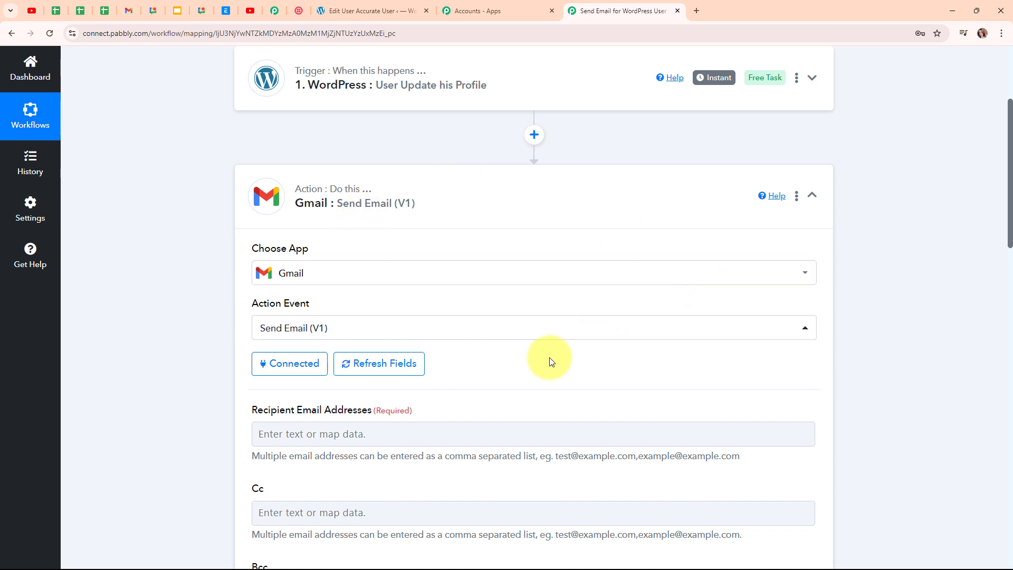
# Step: Map the Gmail action's Recipient Email Addresses to the WordPress trigger's Data User Email value
pyautogui.scroll(-5, 549, 361)
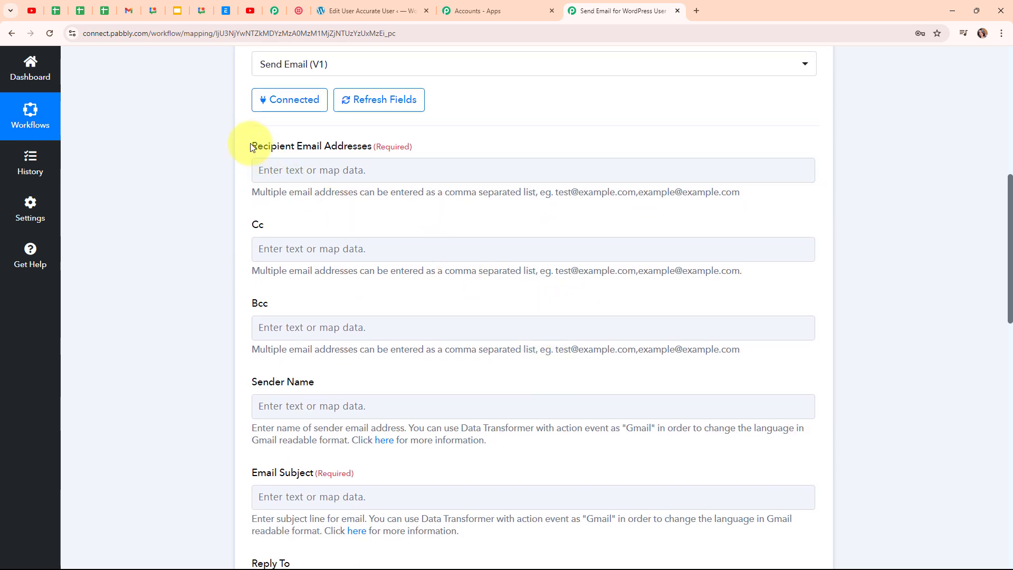
pyautogui.moveTo(250, 146); pyautogui.dragTo(370, 147)
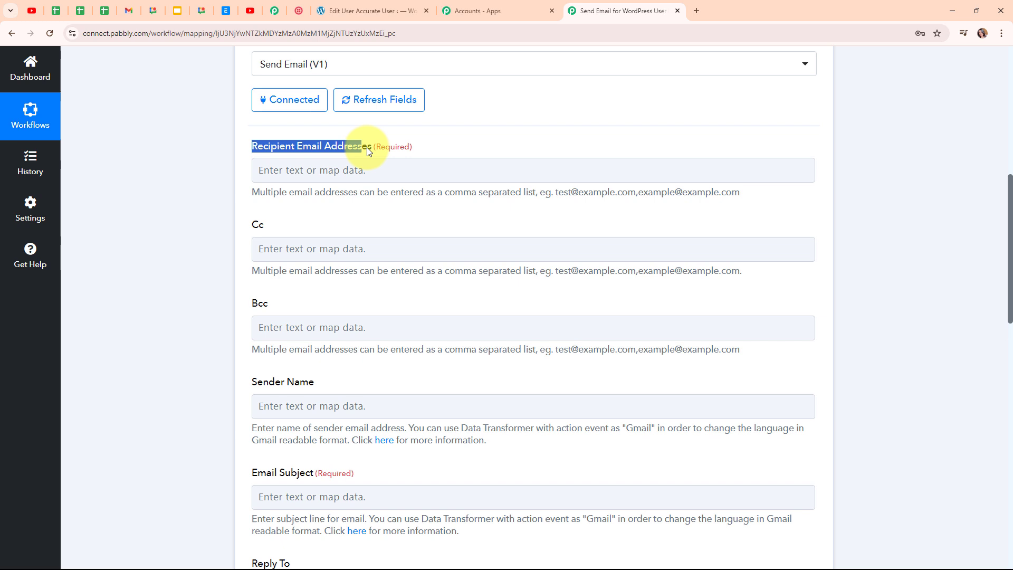
pyautogui.click(398, 171)
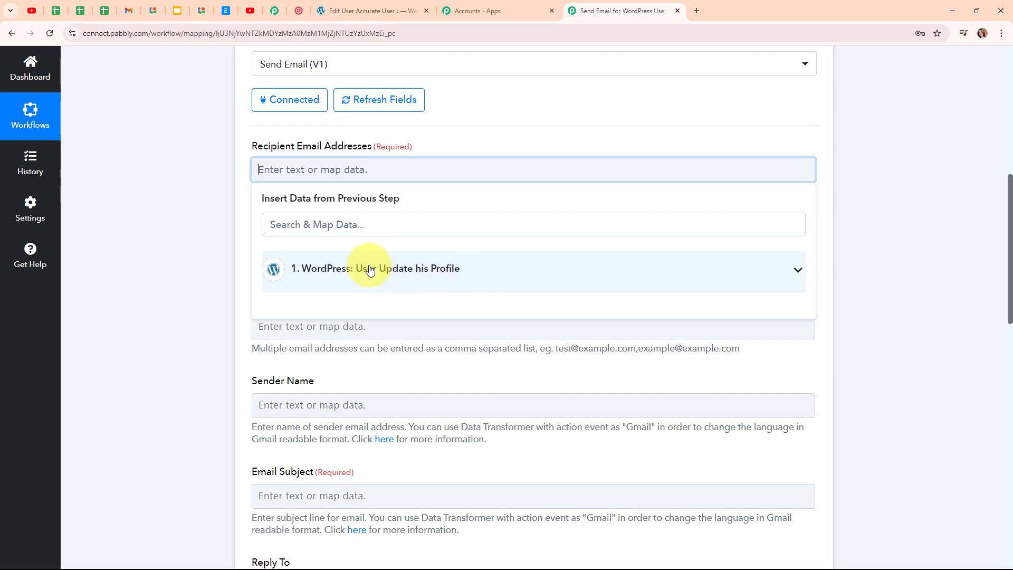
pyautogui.click(348, 221)
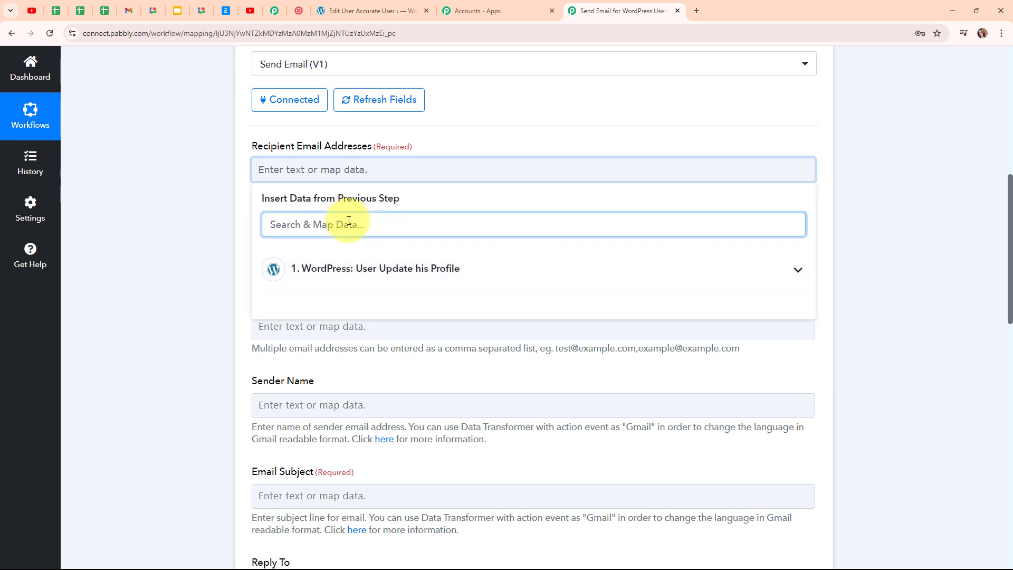
pyautogui.write('@')
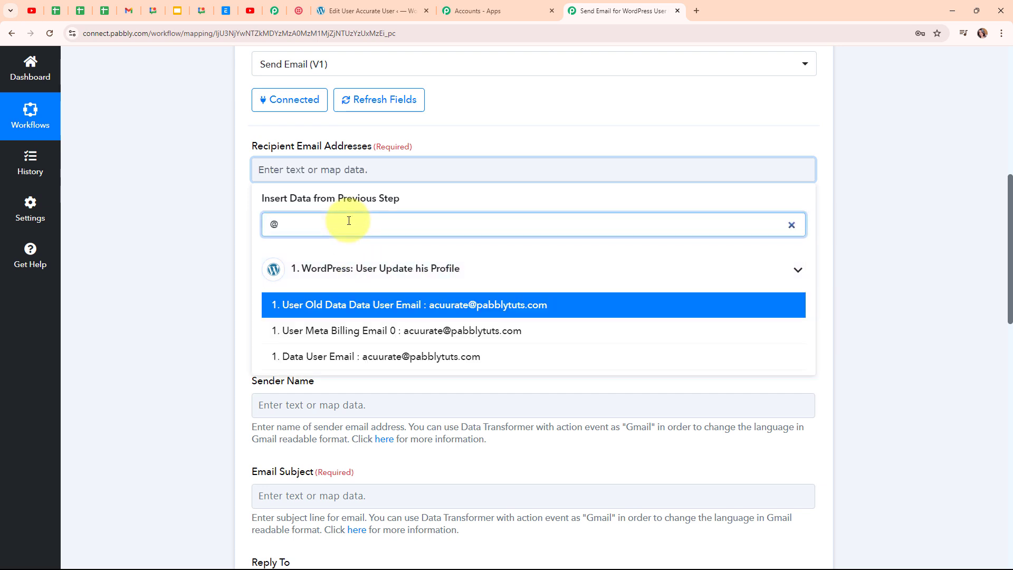
pyautogui.click(390, 353)
pyautogui.click(164, 223)
# Step: Set the email's sender name to "Pabbly Connect", leaving Cc and Bcc empty
pyautogui.scroll(-2, 526, 278)
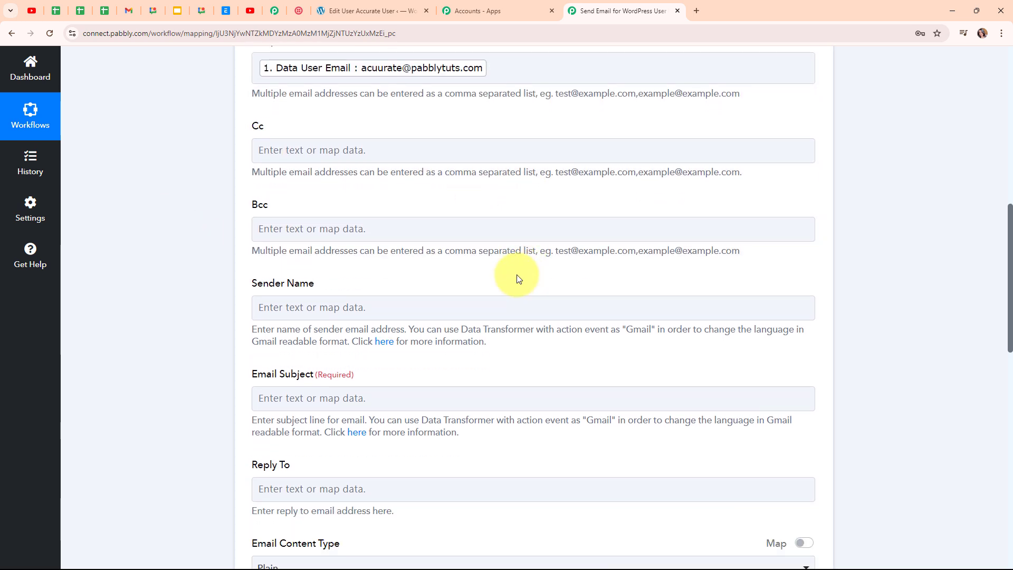
pyautogui.click(445, 237)
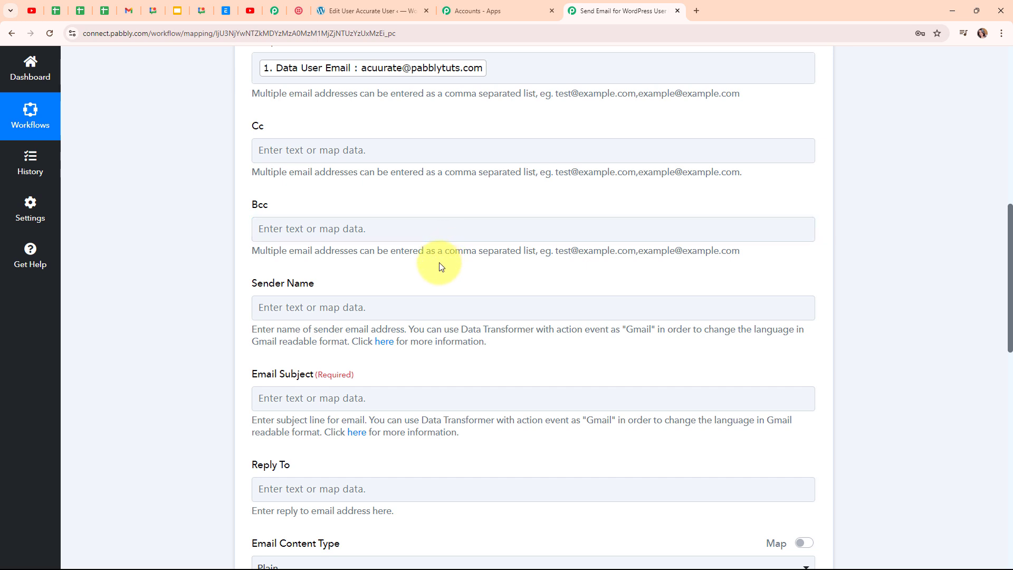
pyautogui.scroll(-1, 441, 265)
pyautogui.click(295, 263)
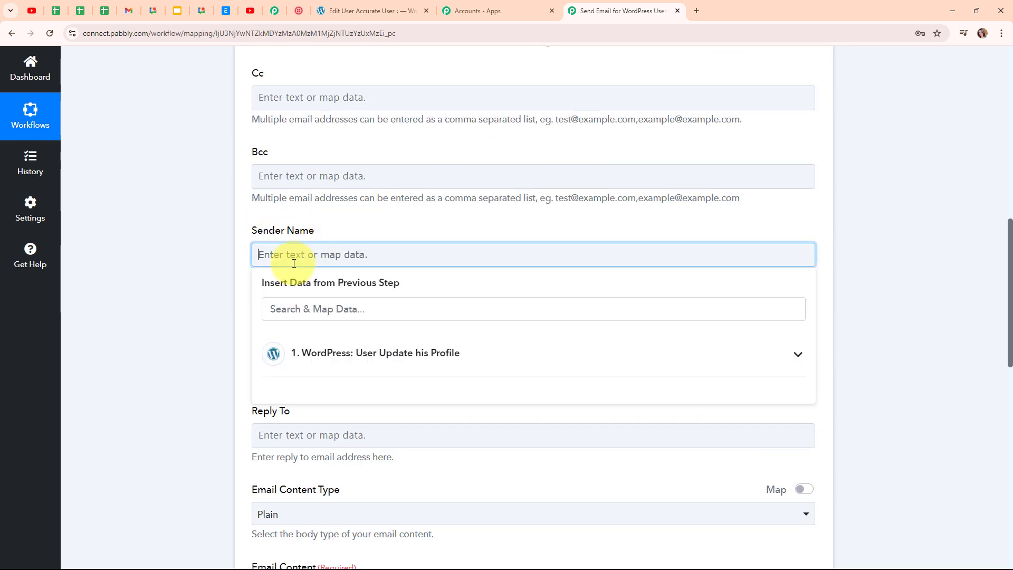
pyautogui.write('Pabbly Connect')
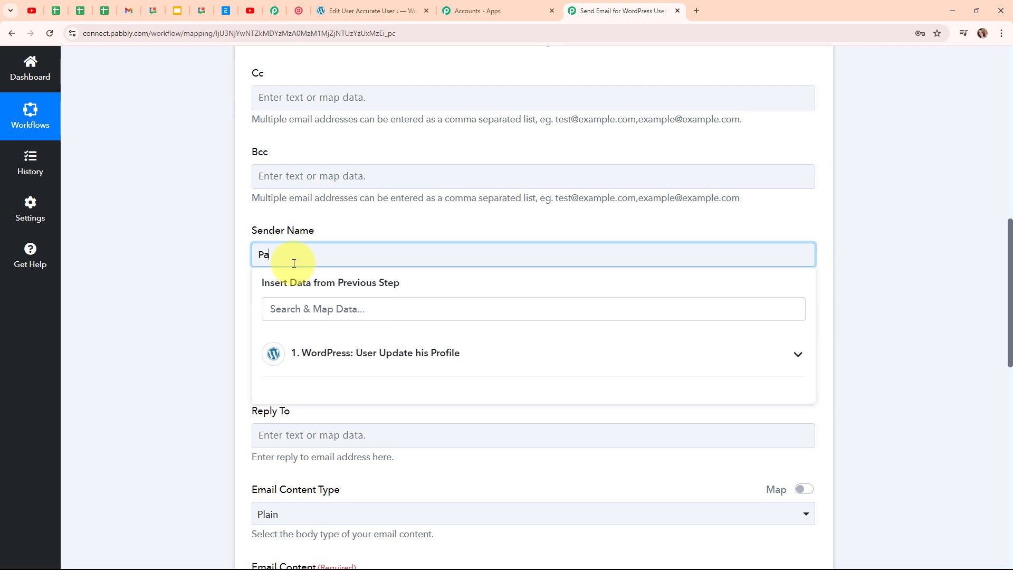
pyautogui.click(443, 302)
# Step: Set the email subject to "Your User Role Has Been Updated!"
pyautogui.scroll(-2, 442, 303)
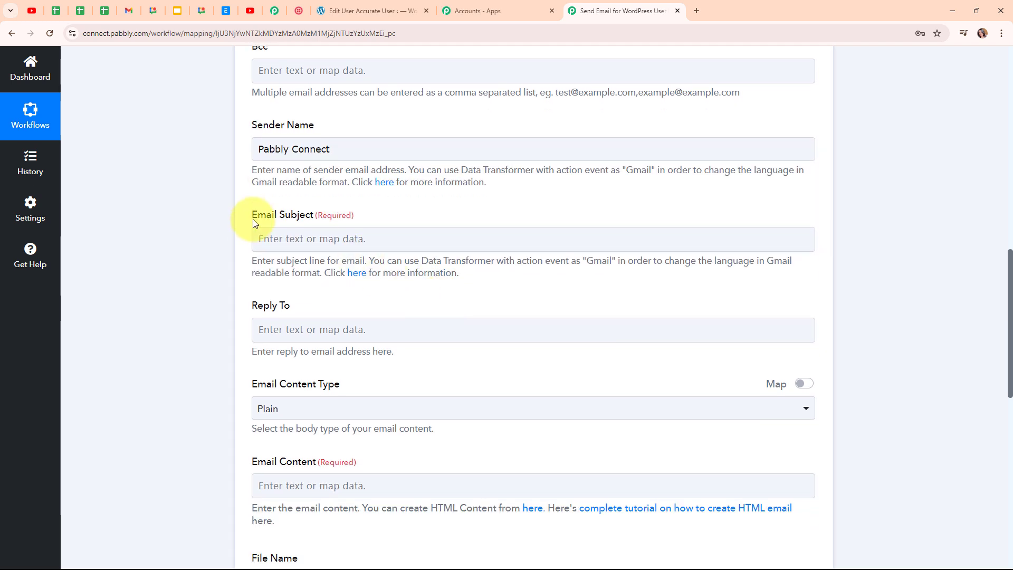
pyautogui.click(298, 241)
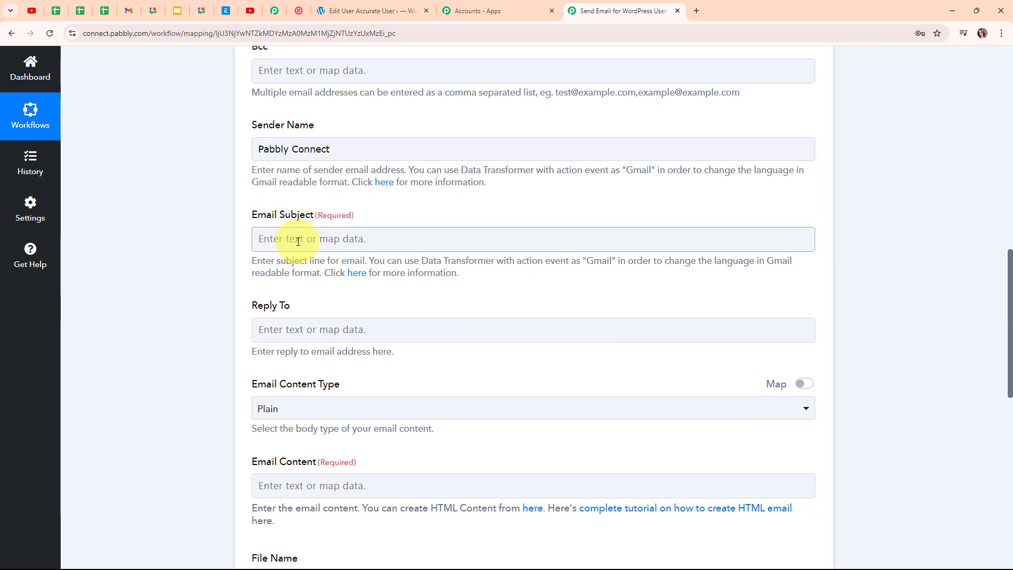
pyautogui.write('Your User Role Has Been Updated!')
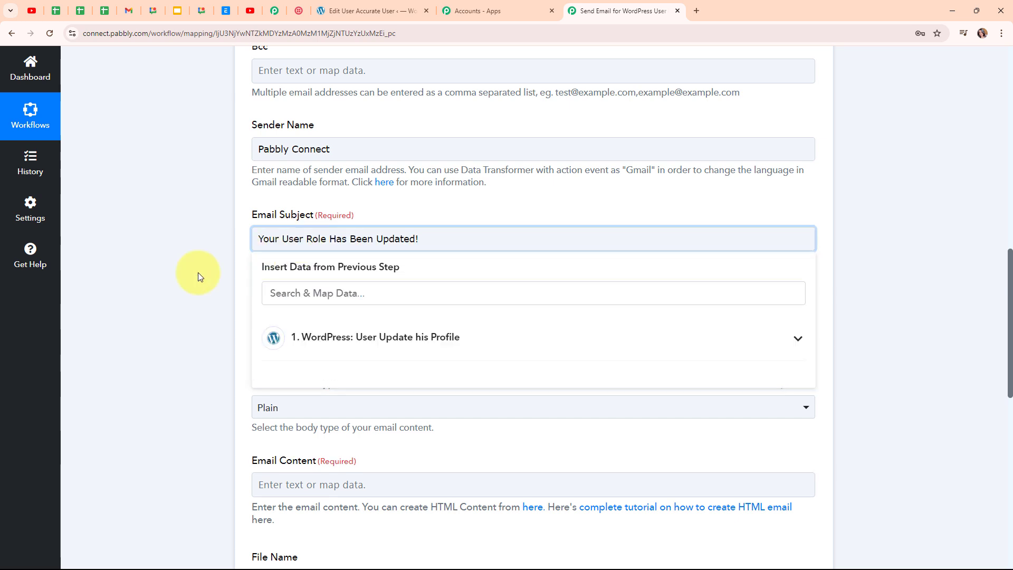
pyautogui.click(165, 259)
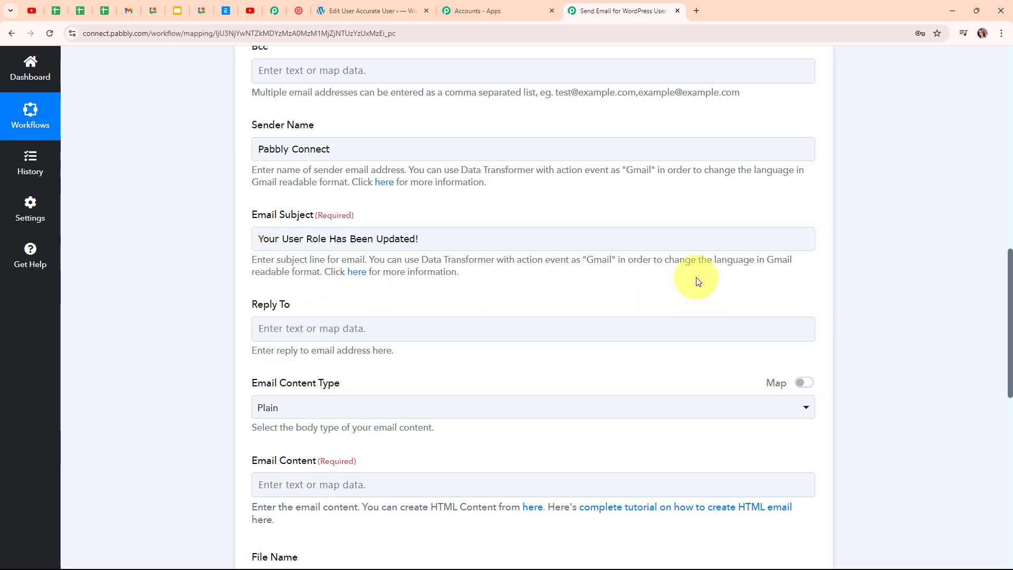
pyautogui.scroll(-2, 697, 280)
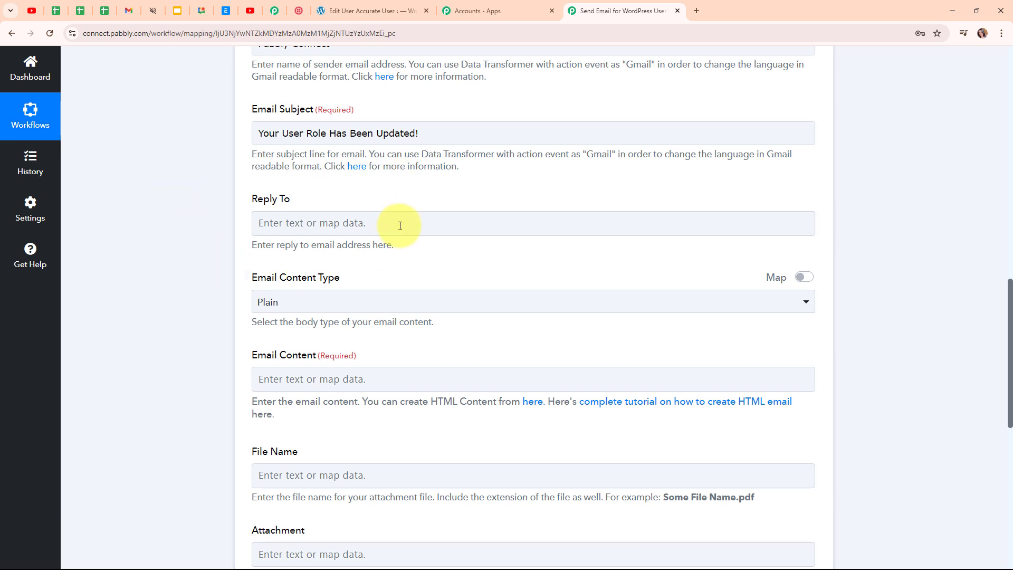
# Step: Leave the Gmail action's reply-to address empty and set the email content type to Plain
pyautogui.click(400, 225)
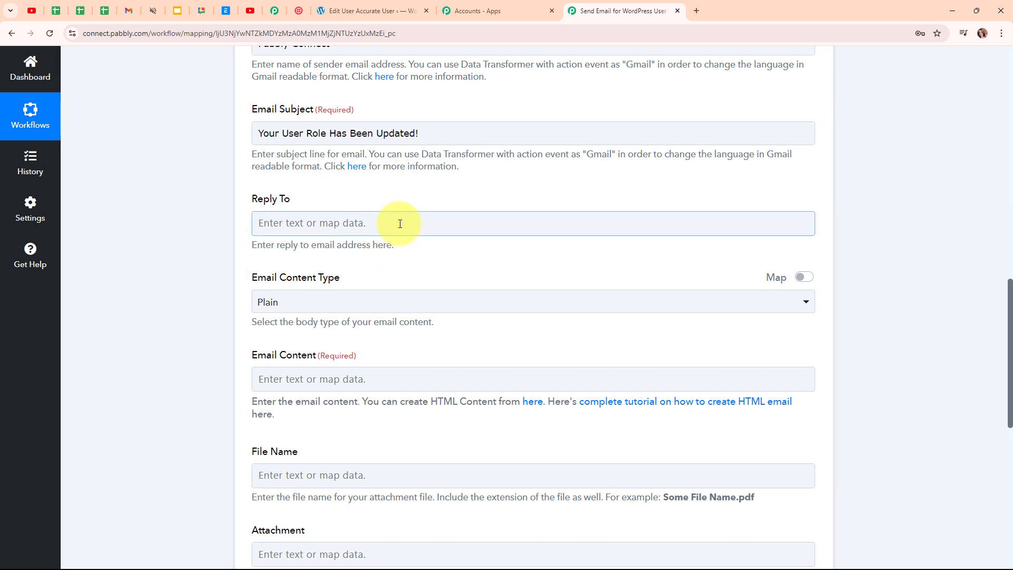
pyautogui.click(379, 302)
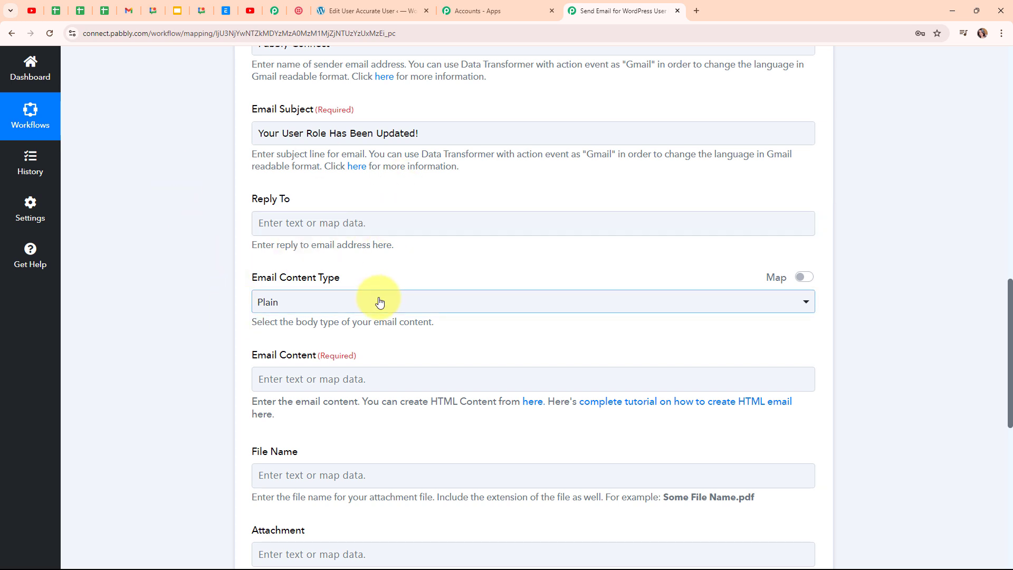
pyautogui.click(379, 302)
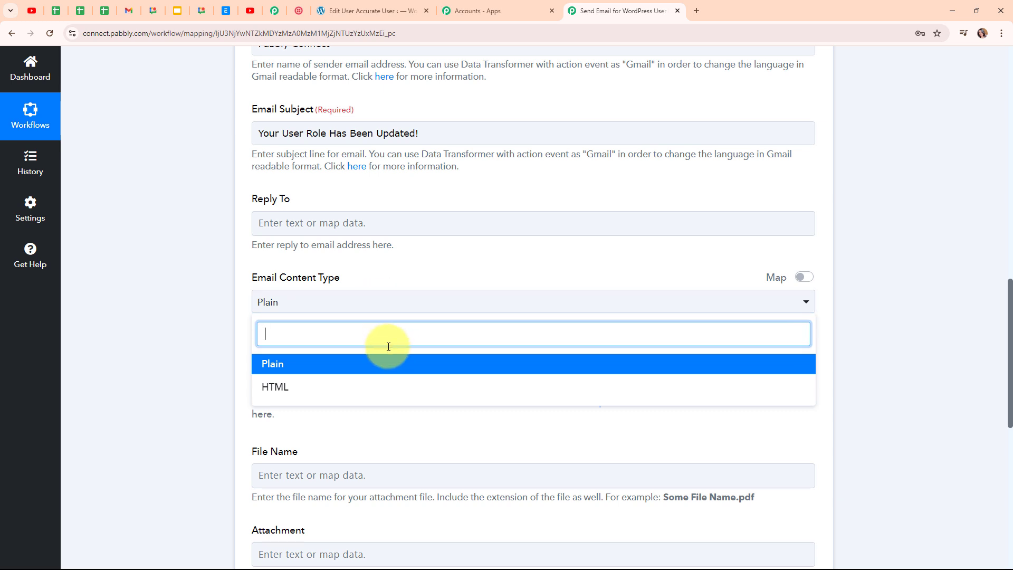
pyautogui.click(390, 364)
# Step: Fill the email content with a role-update notice greeting "Hi [Name],", stating the new role as [Role], and signed "Best regards, Pabbly Connect"
pyautogui.scroll(-5, 677, 334)
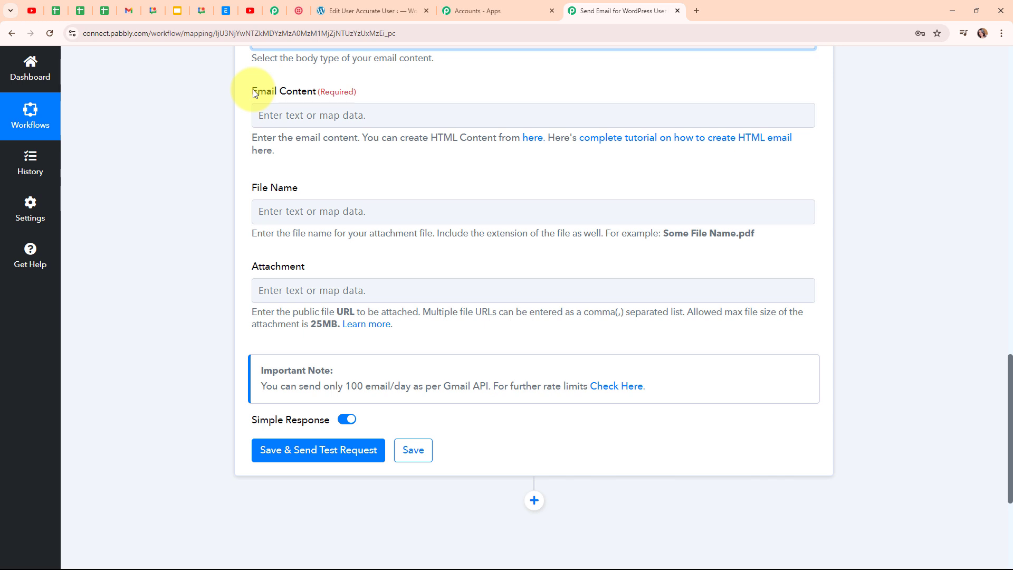
pyautogui.moveTo(254, 92); pyautogui.dragTo(445, 94)
pyautogui.click(477, 92)
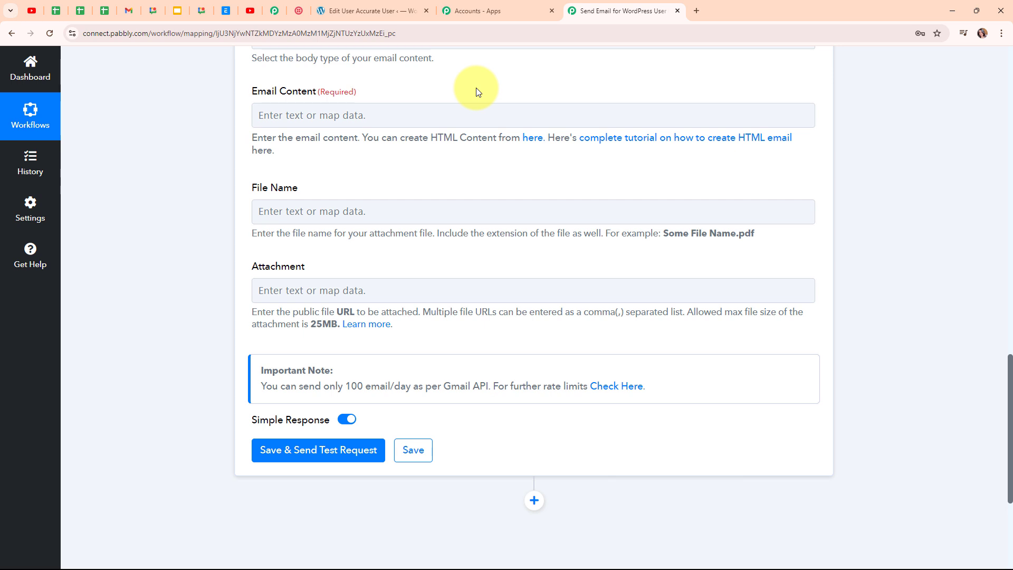
pyautogui.click(306, 123)
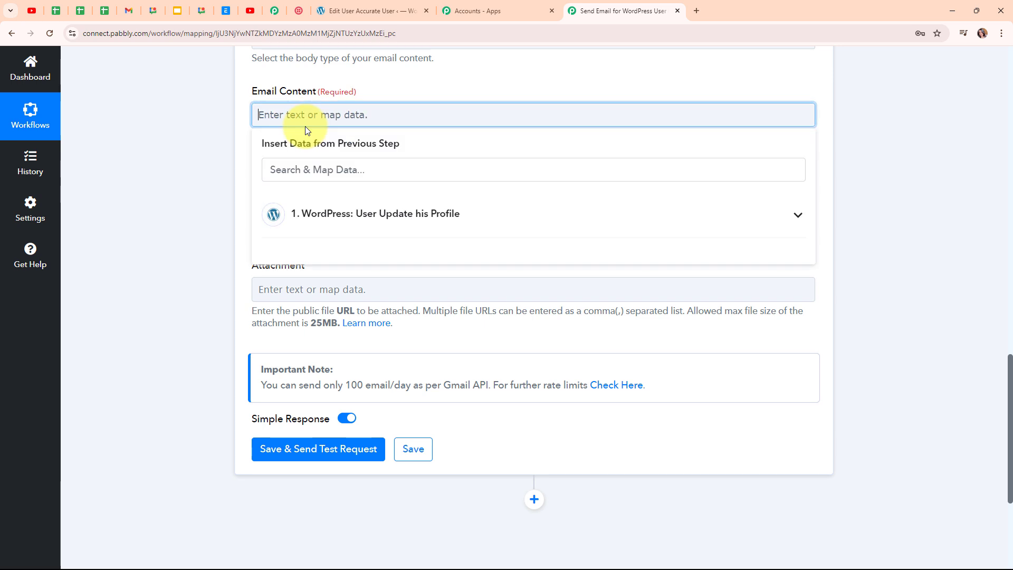
pyautogui.write("Hi [Name],  We hope you're doing well!  We're reaching out to inform you that your role on our website has been updated. You now have the role of [Role]. This new role gives you additional permissions and responsibilities, allowing you to access more features and contribute in new ways.  Feel free to explore your updated privileges, and if you have any questions about what you can now do, don’t hesitate to reach out to us.  Thank you for being a valuable part of our community!  Best regards, Pabbly Connect")
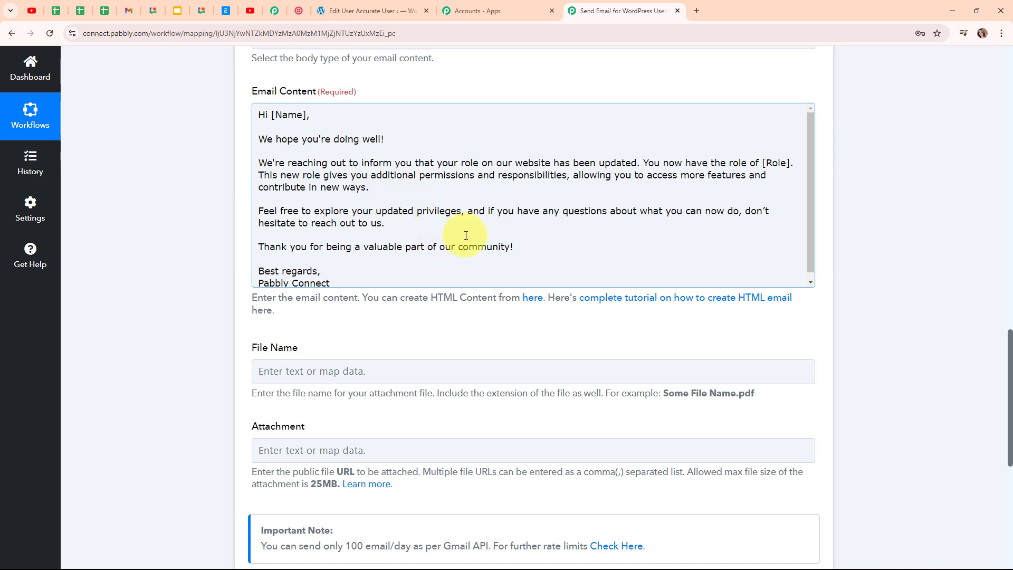
pyautogui.scroll(-1, 466, 235)
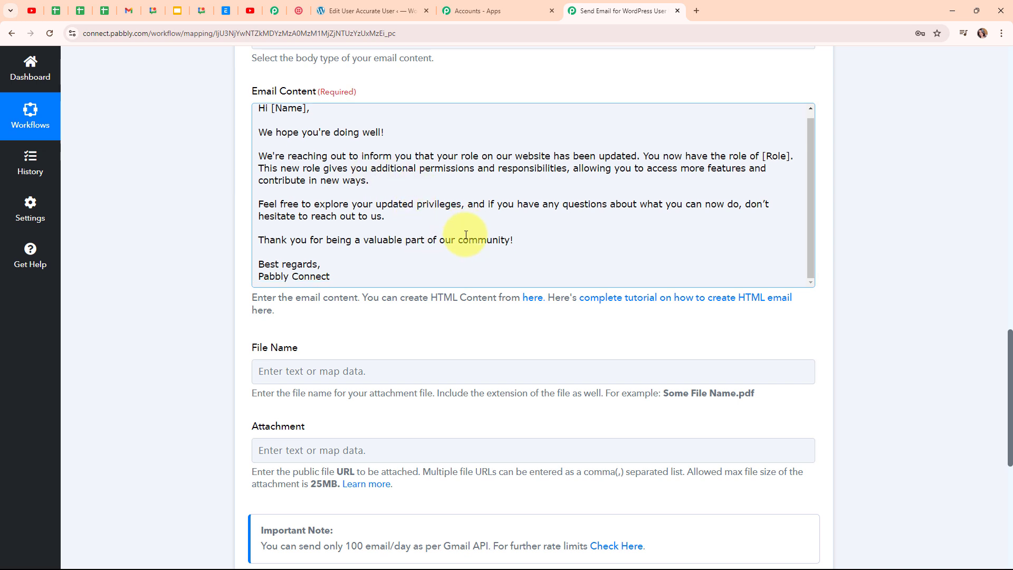
pyautogui.scroll(1, 466, 236)
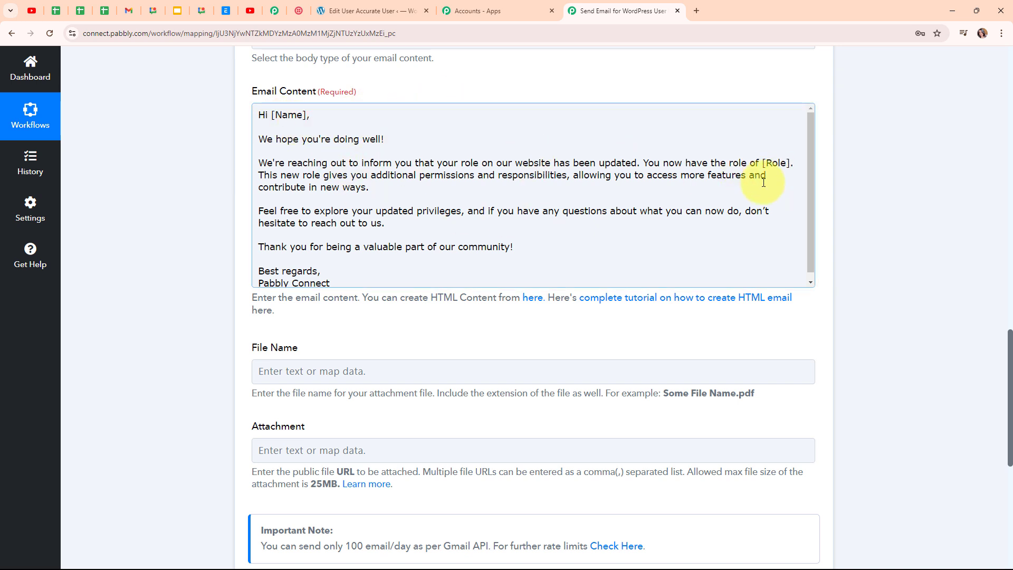
# Step: Replace the [Name] placeholder in the email content with the WordPress trigger's Data Display Name value
pyautogui.moveTo(308, 116); pyautogui.dragTo(270, 116)
pyautogui.press('BackSpace')
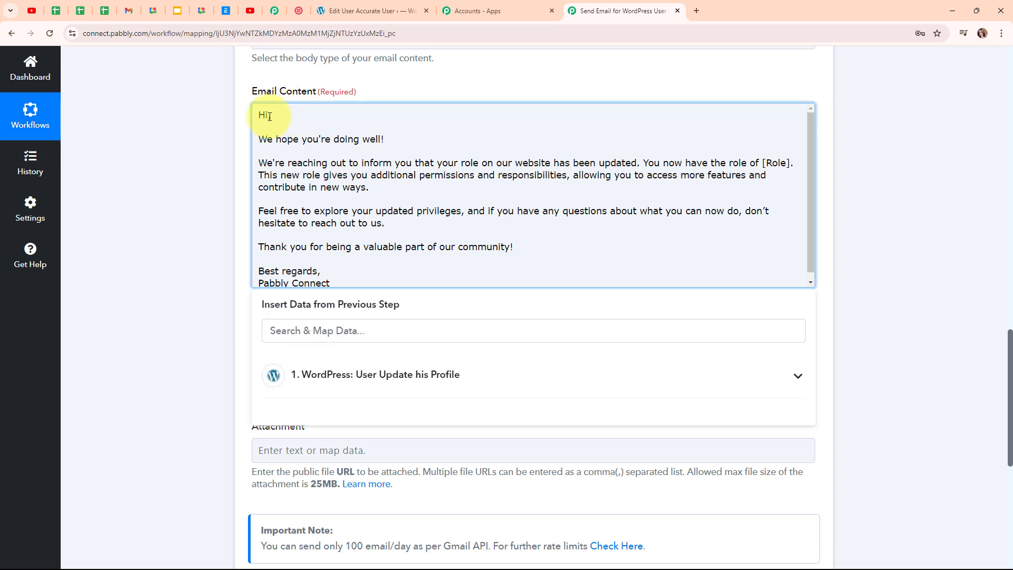
pyautogui.click(348, 338)
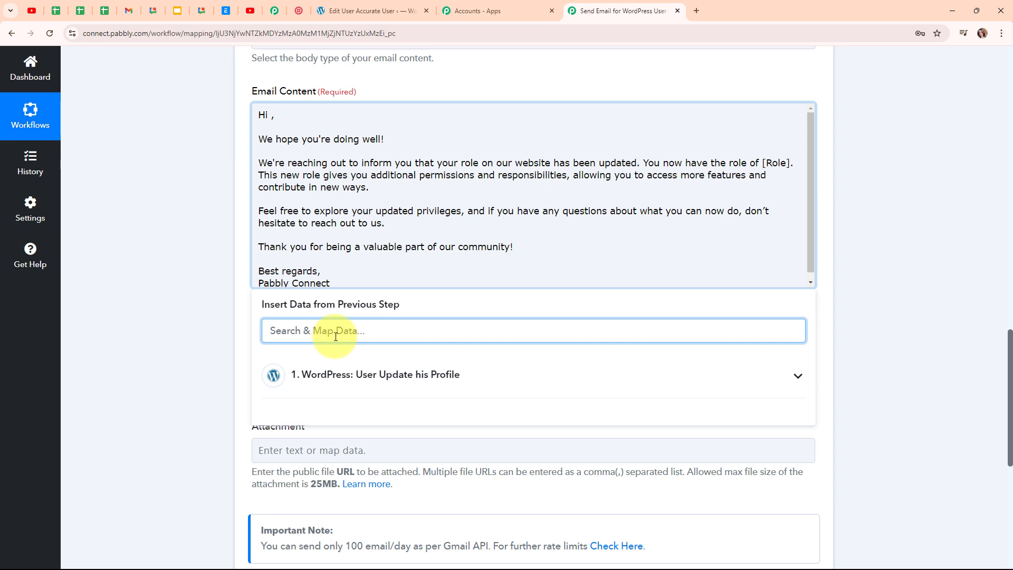
pyautogui.write('name')
pyautogui.scroll(-3, 528, 490)
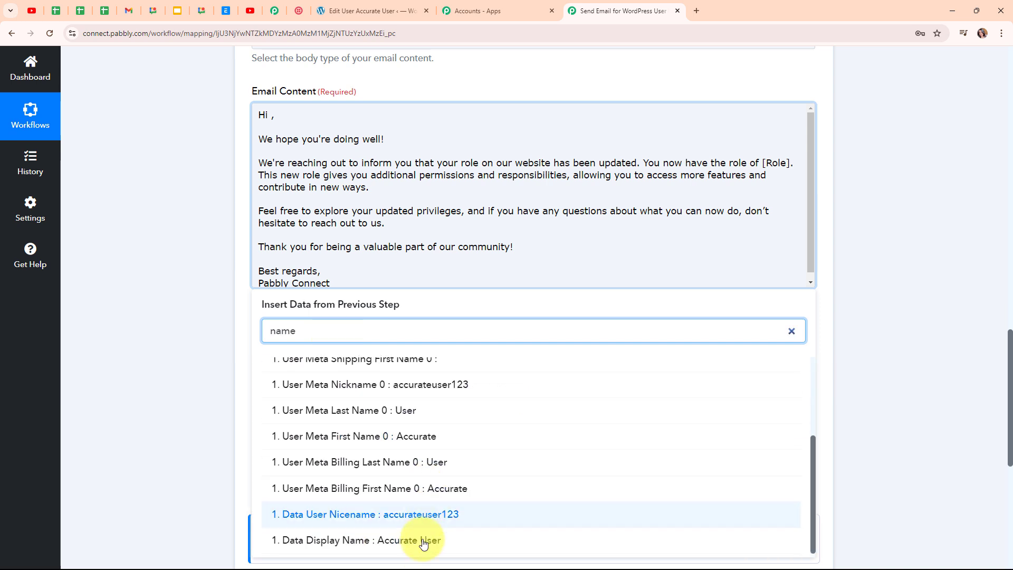
pyautogui.click(421, 548)
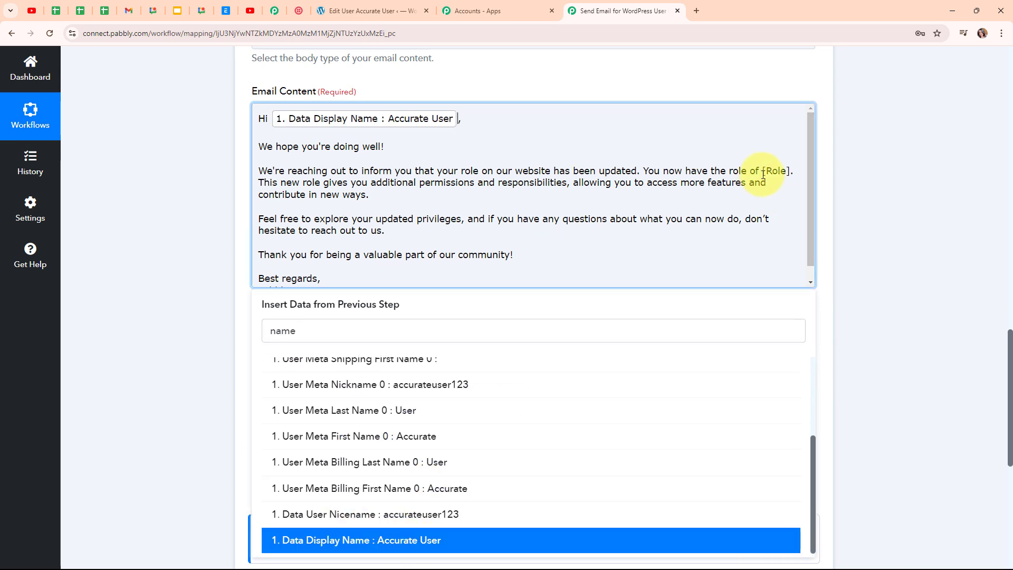
# Step: Replace the [Role] placeholder in the email content with the WordPress trigger's Roles 0 value
pyautogui.moveTo(763, 171); pyautogui.dragTo(790, 175)
pyautogui.press('BackSpace')
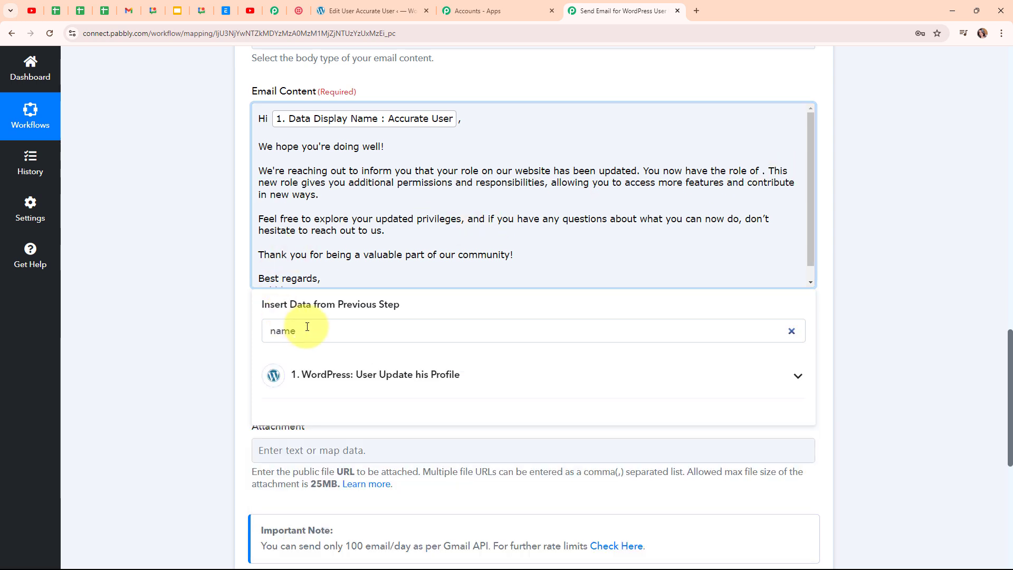
pyautogui.moveTo(309, 330); pyautogui.dragTo(252, 334)
pyautogui.write('role')
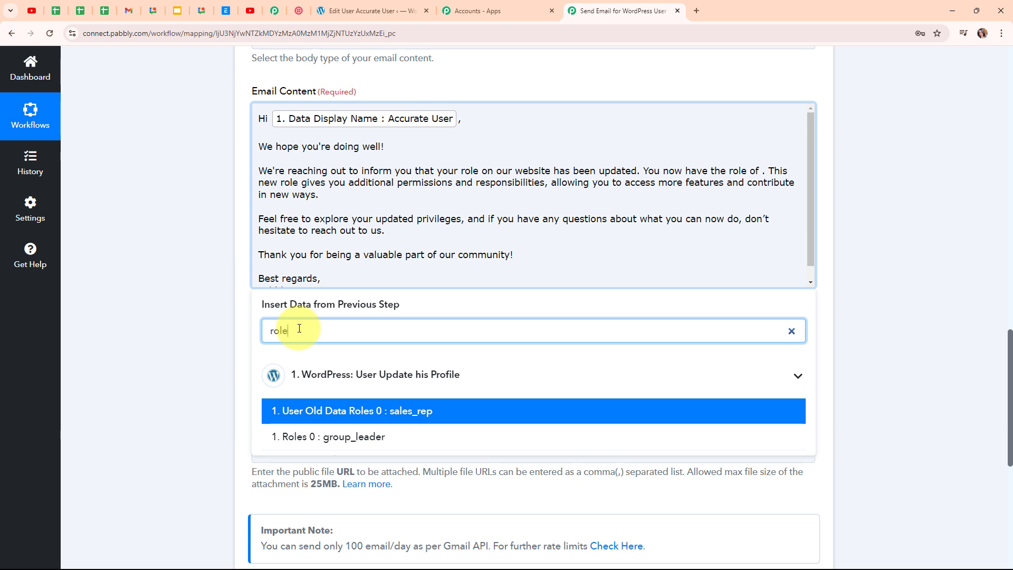
pyautogui.click(380, 449)
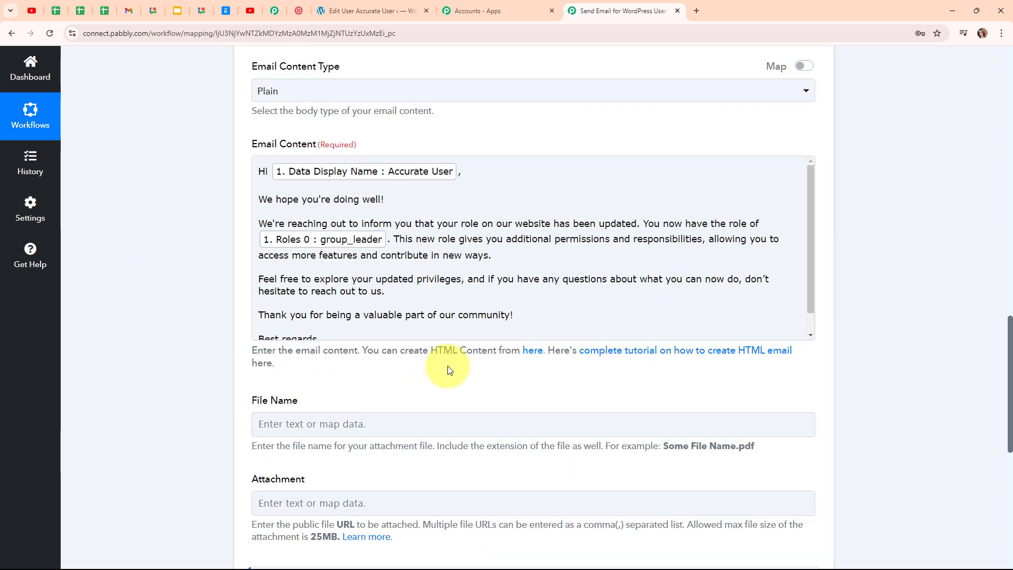
pyautogui.click(592, 282)
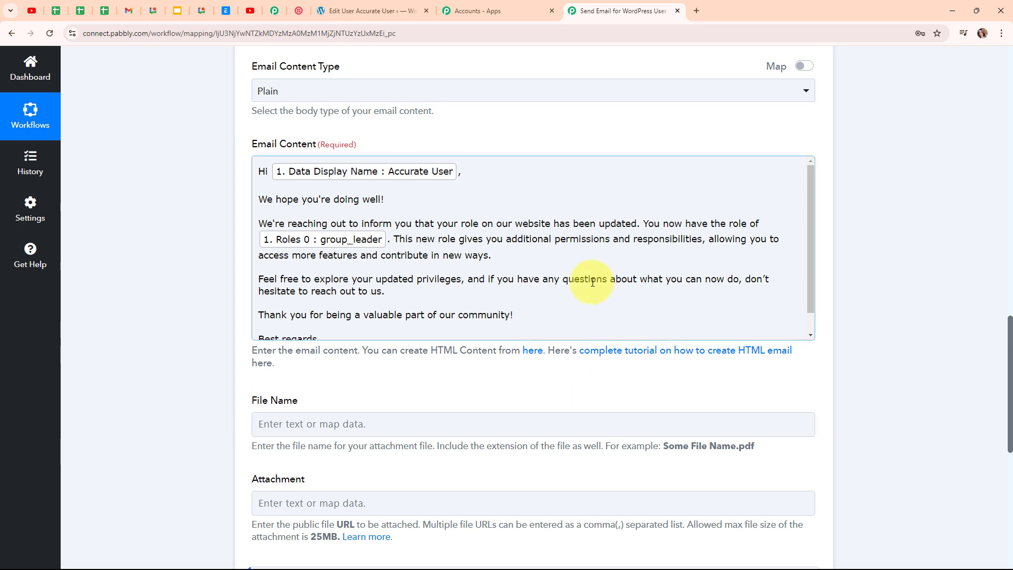
# Step: Save the Gmail action with a test request, check its response and the delivered email, and return to the workflow
pyautogui.scroll(-5, 879, 340)
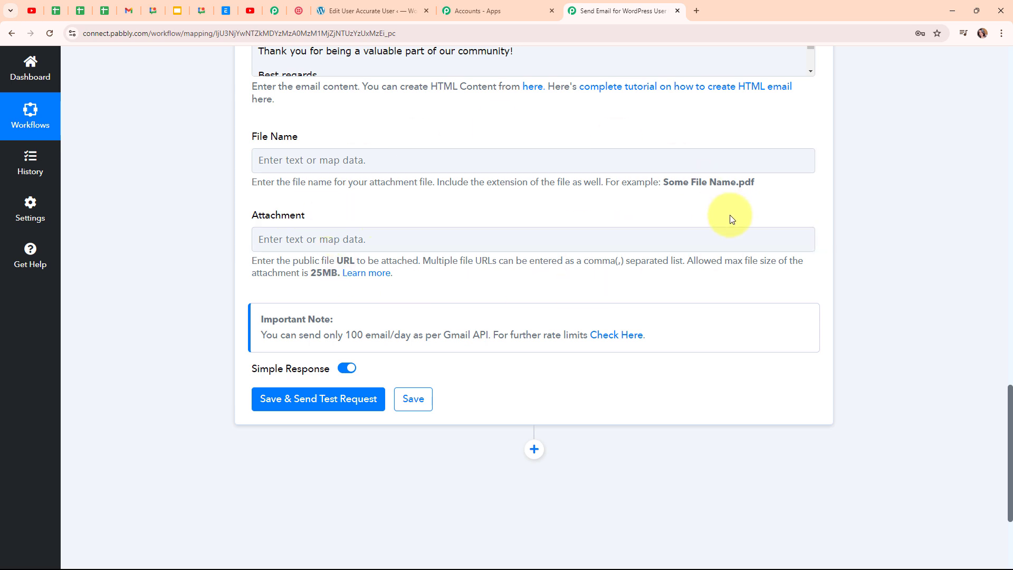
pyautogui.click(317, 397)
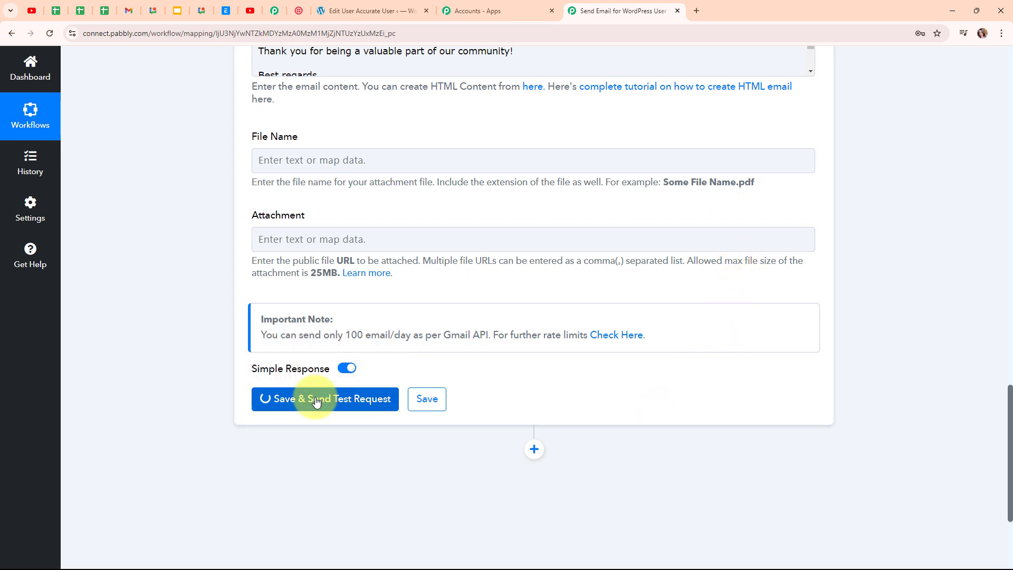
pyautogui.scroll(-1, 963, 381)
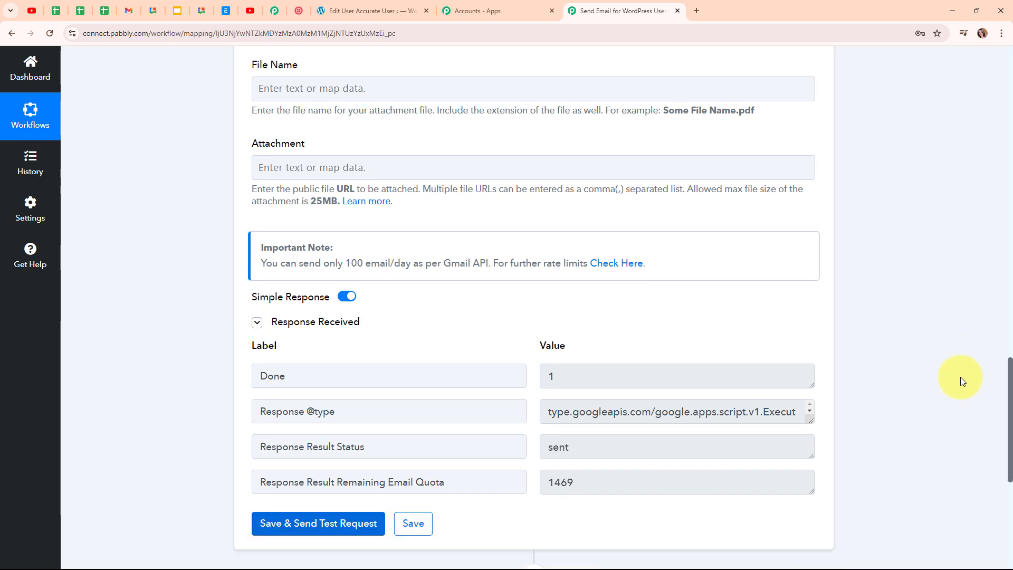
pyautogui.scroll(-4, 963, 381)
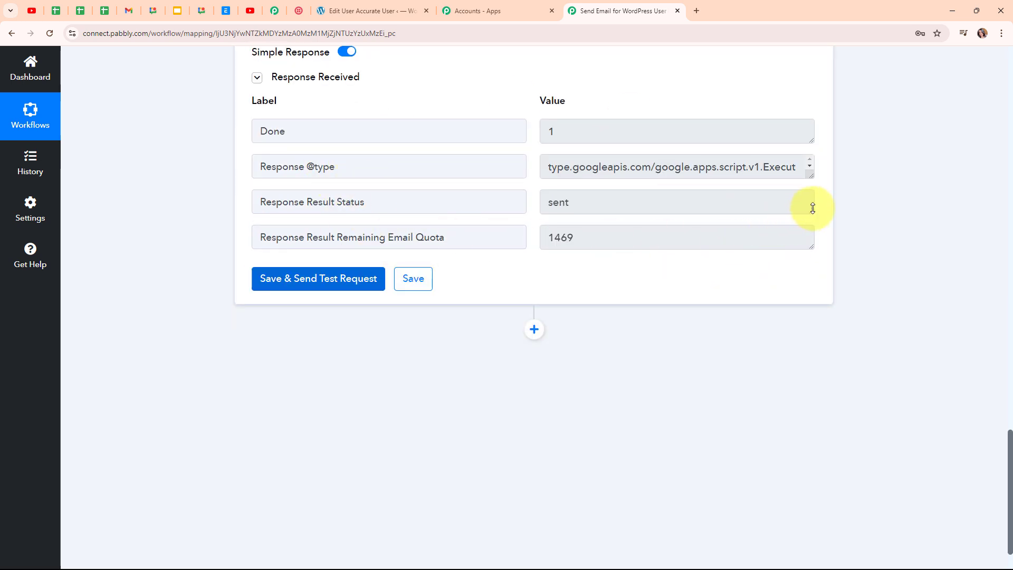
pyautogui.scroll(17, 819, 209)
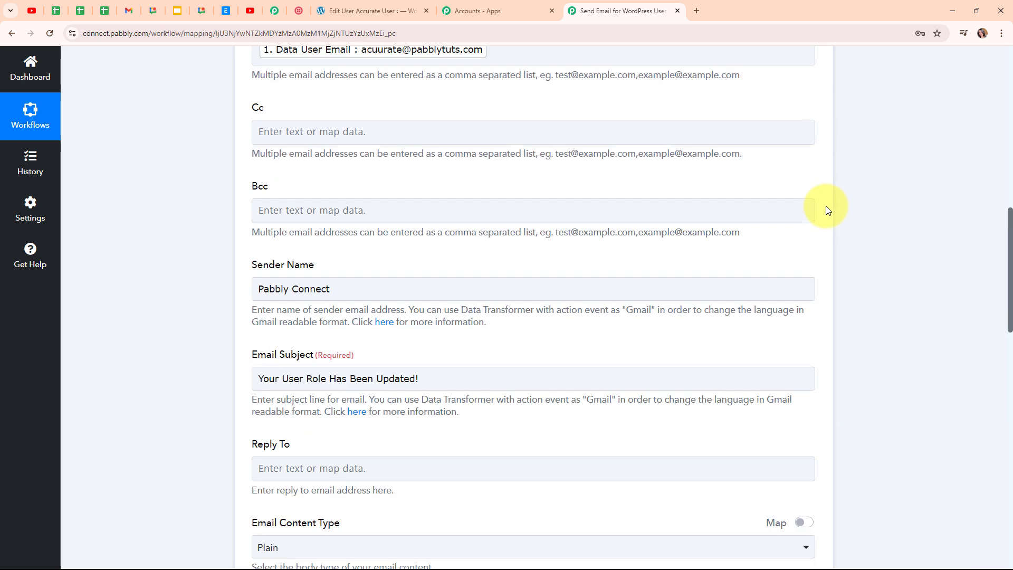
pyautogui.scroll(8, 826, 211)
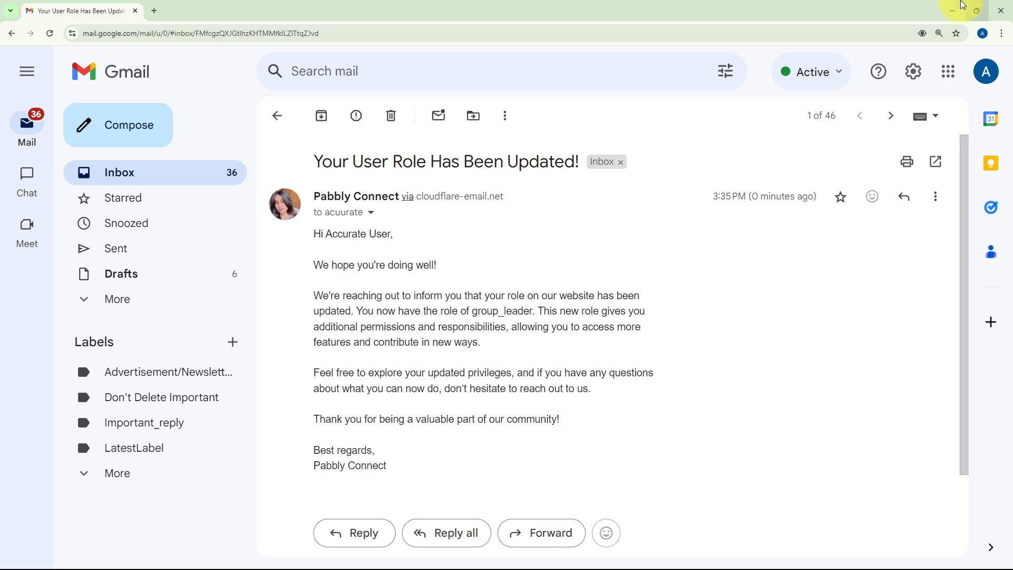
pyautogui.click(952, 10)
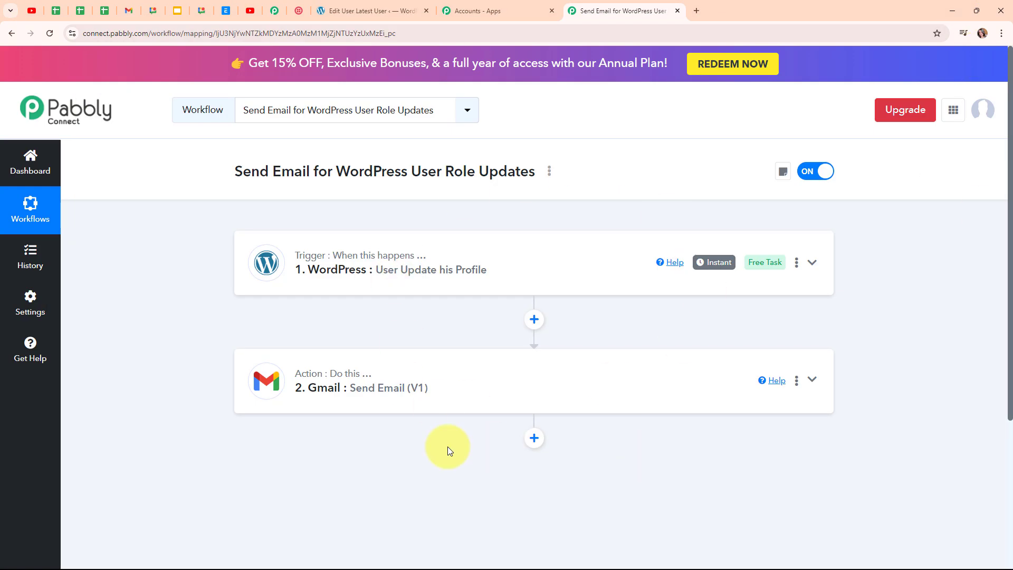